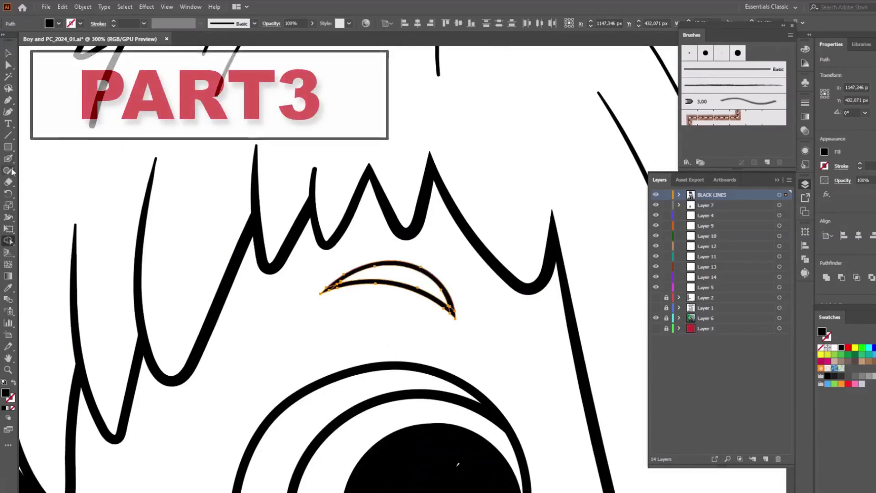
- Trace a closed Pencil shape along the eyebrow's lower edge and fill it black with the Eyedropper
left_click_drag(8, 170, 34, 179)
key("ctrl+shift+a")
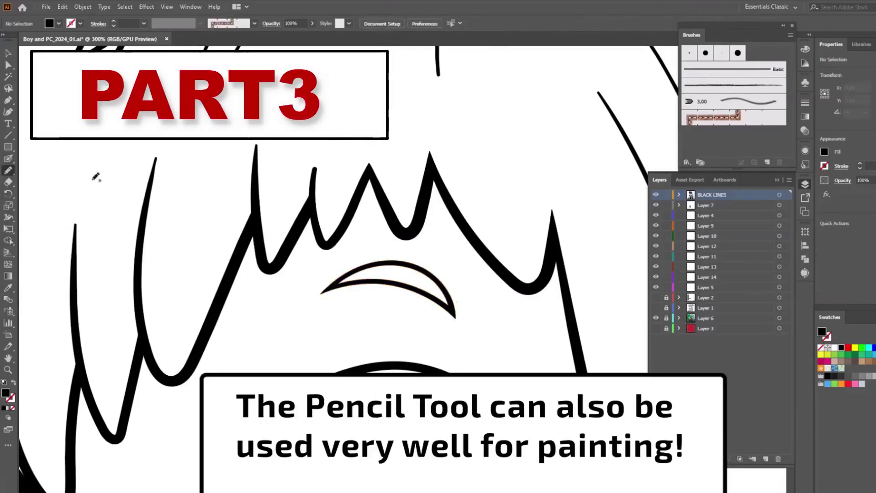
scroll(361, 291, "up", 2)
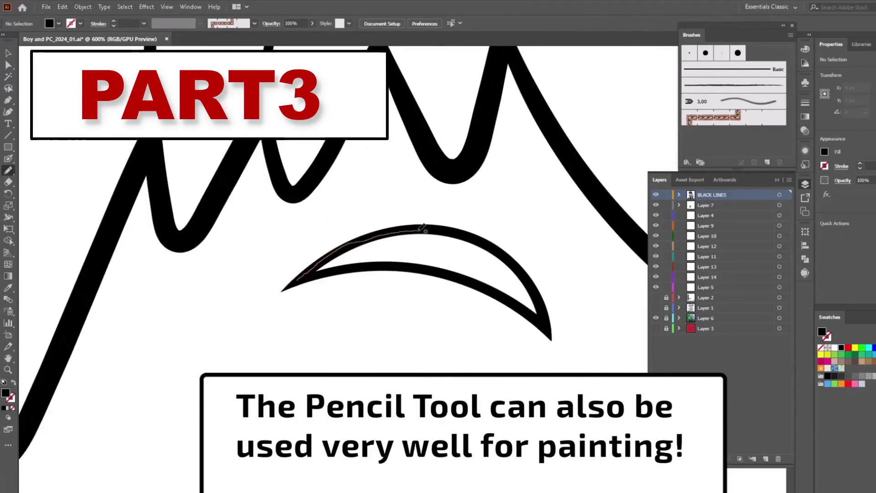
mouse_move(422, 227)
left_mouse_down()
mouse_move(492, 242)
mouse_move(533, 293)
mouse_move(522, 305)
left_mouse_up()
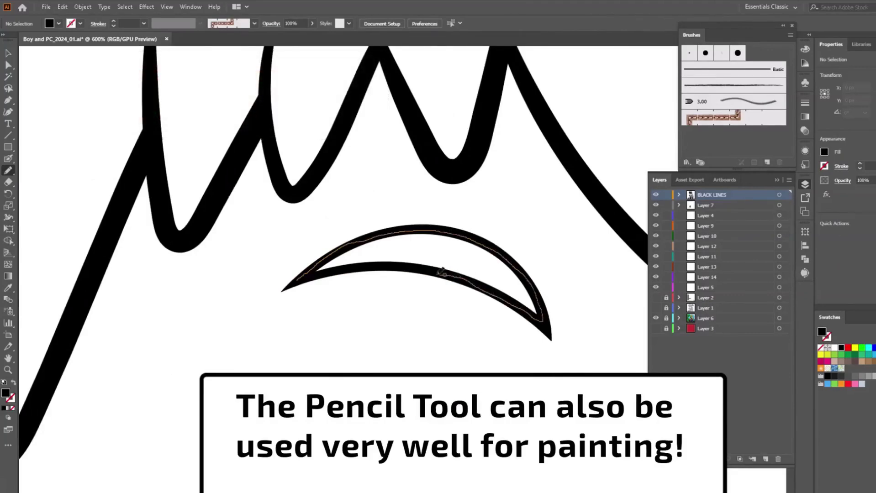
left_click_drag(441, 271, 305, 276)
left_click(7, 289)
left_click(214, 173)
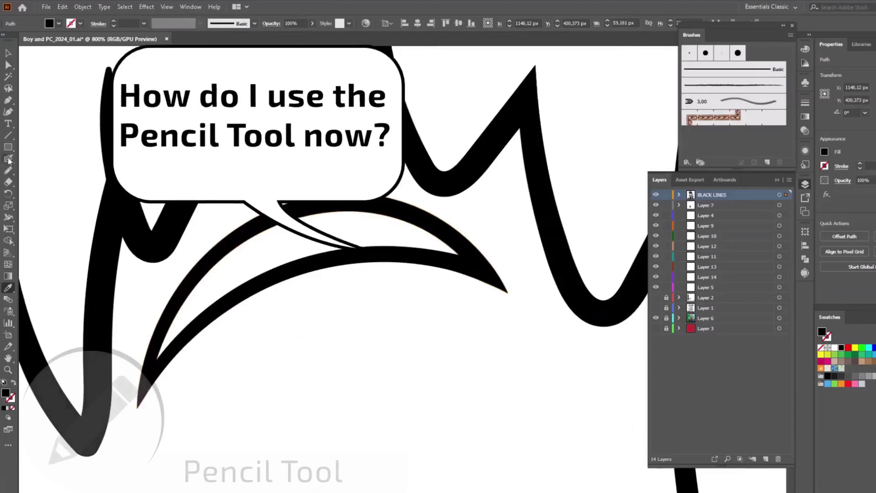
- Trace a second closed shape along the eyebrow arc and fill it black
left_click(8, 170)
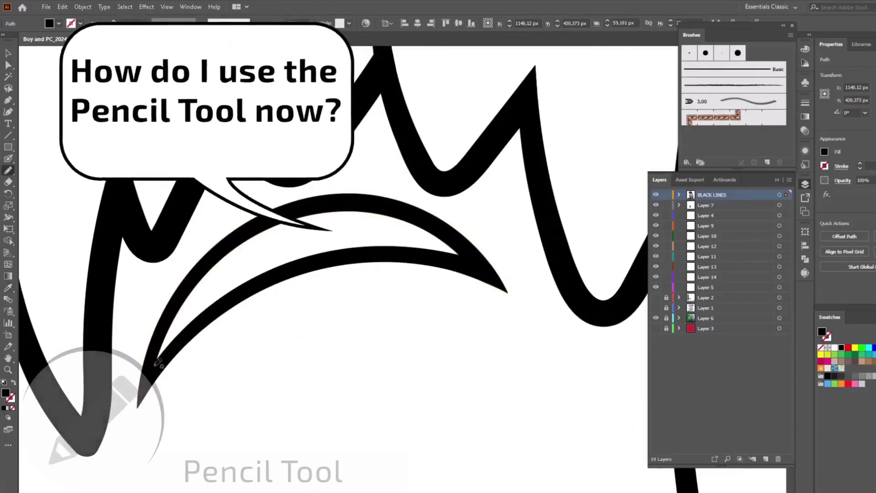
mouse_move(147, 366)
left_mouse_down()
mouse_move(354, 205)
mouse_move(154, 365)
left_mouse_up()
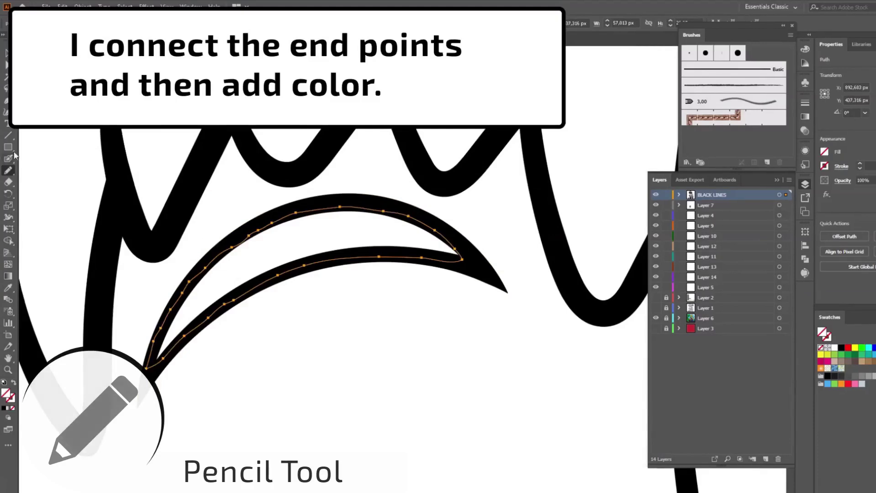
left_click(7, 288)
left_click(141, 240)
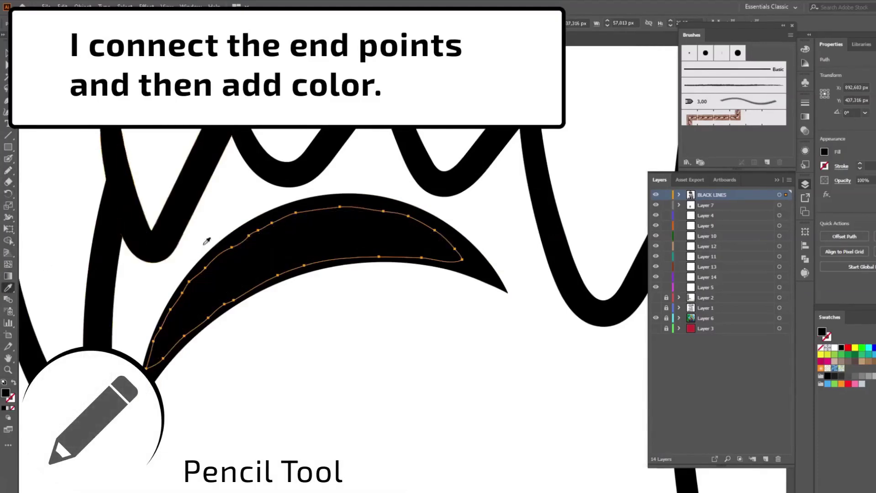
scroll(205, 238, "up", 3)
scroll(231, 229, "down", 5)
- Select the filled eyebrow shape and its lower arc path to check the result
left_click(7, 53)
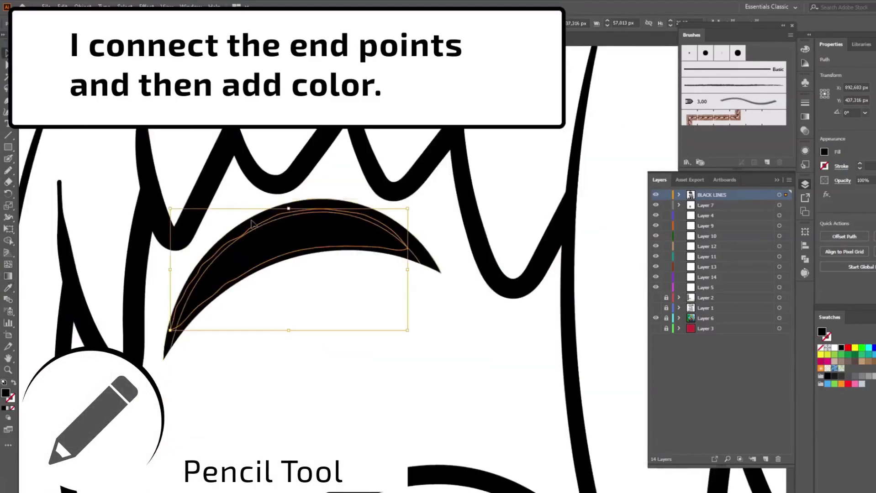
left_click(310, 226)
left_click(410, 258)
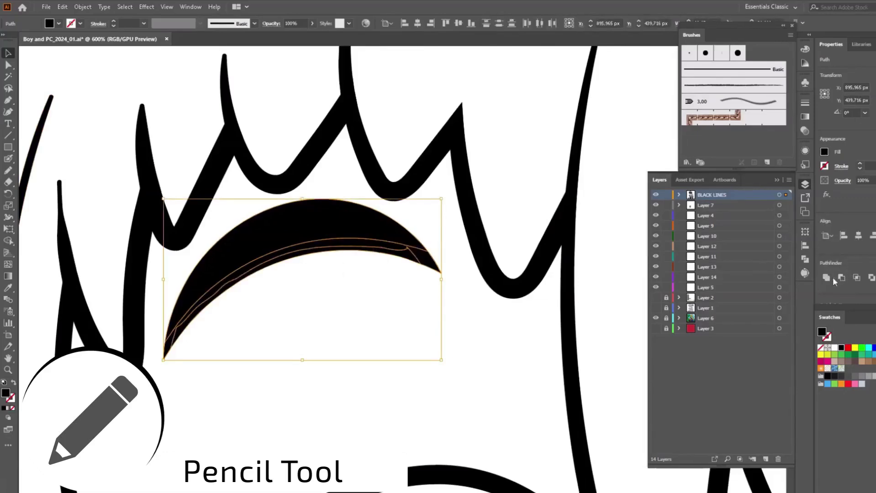
scroll(358, 279, "down", 3)
scroll(320, 255, "down", 3)
scroll(270, 234, "up", 6)
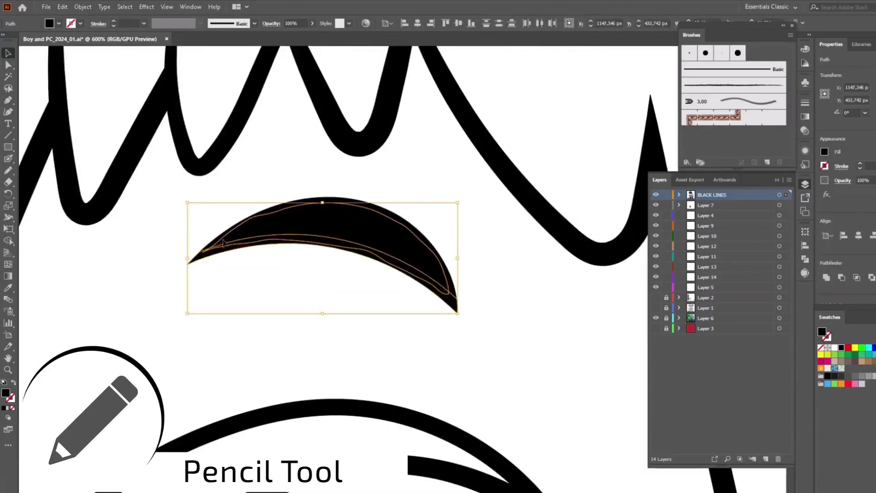
scroll(438, 286, "down", 6)
- Select the first pupil and trace a closed Pencil loop inside it
left_click(437, 286)
scroll(437, 286, "up", 4)
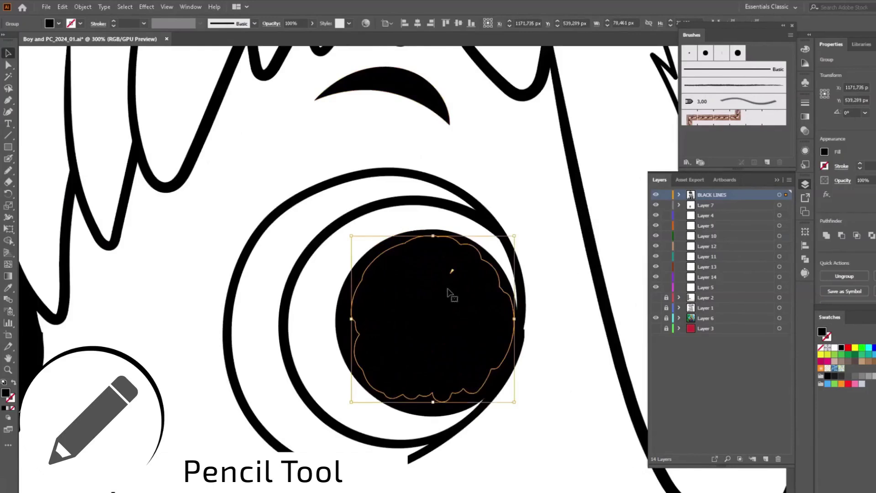
left_click(420, 280)
left_click(420, 280)
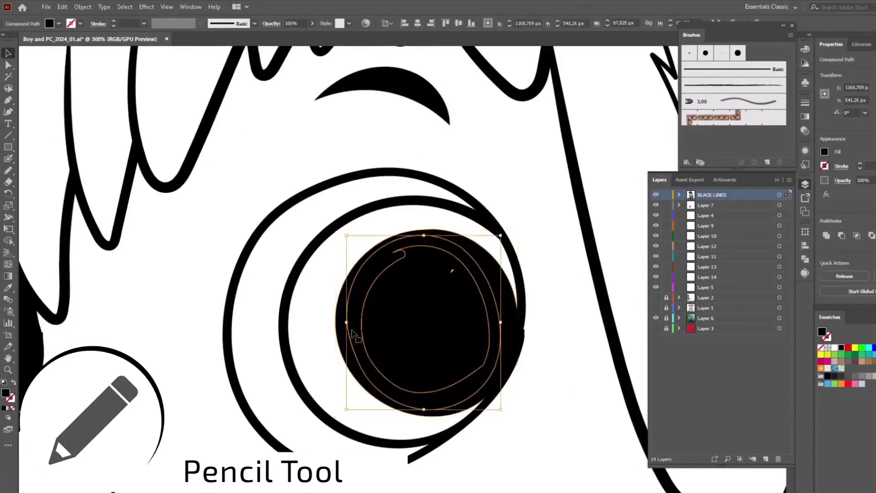
key("n")
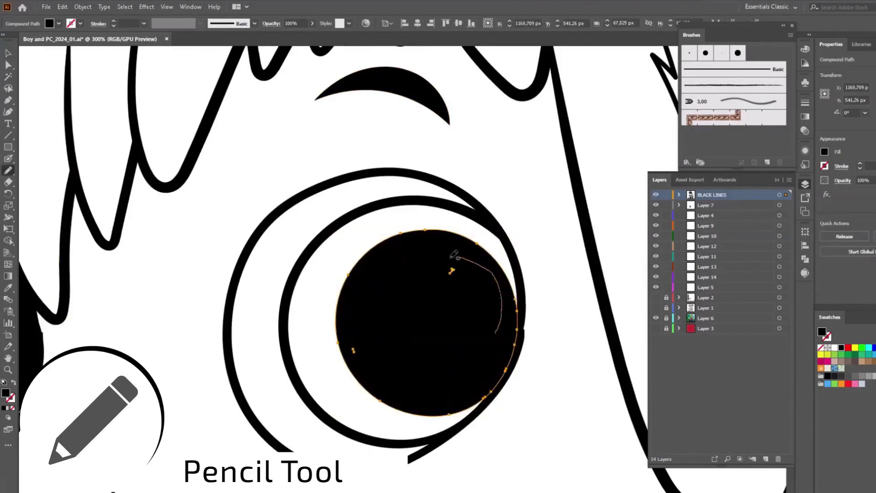
left_click_drag(353, 351, 493, 339)
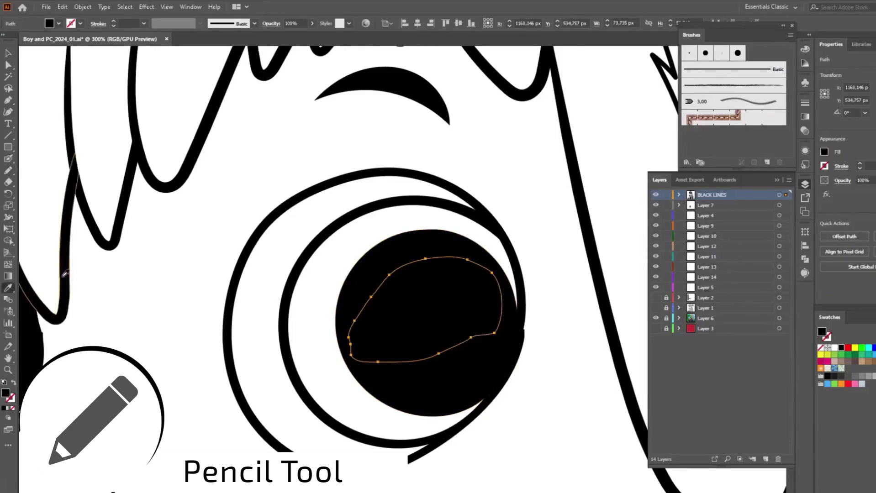
key("ctrl+minus")
key("v")
left_click(447, 247, "shift")
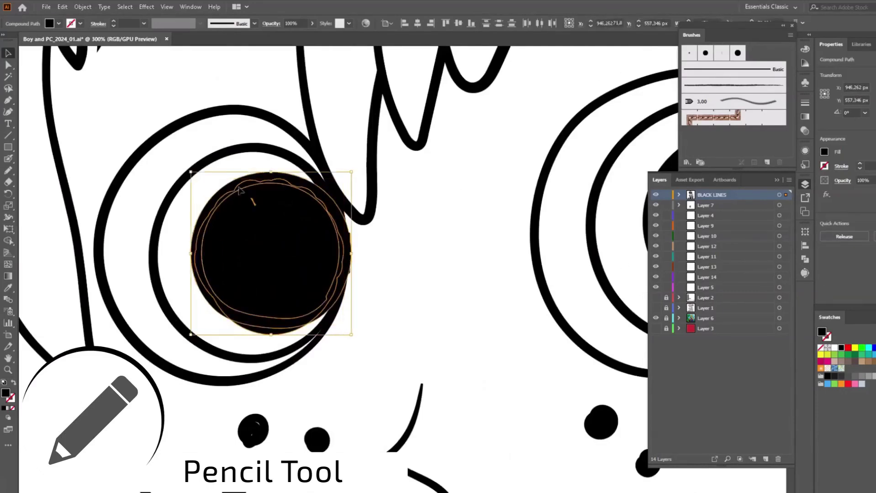
- Trace a closed shape inside the other pupil and fill it black with the Eyedropper
left_click(8, 170)
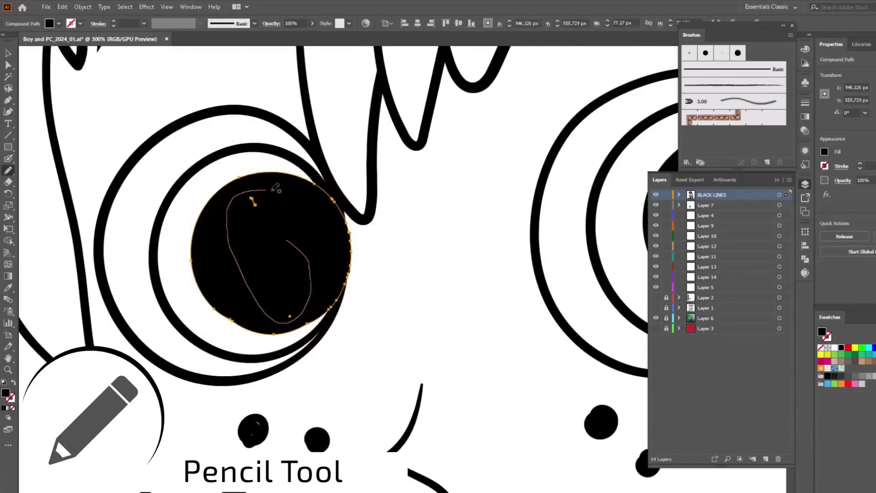
left_click_drag(275, 187, 285, 239)
left_click(8, 296)
left_click(205, 260)
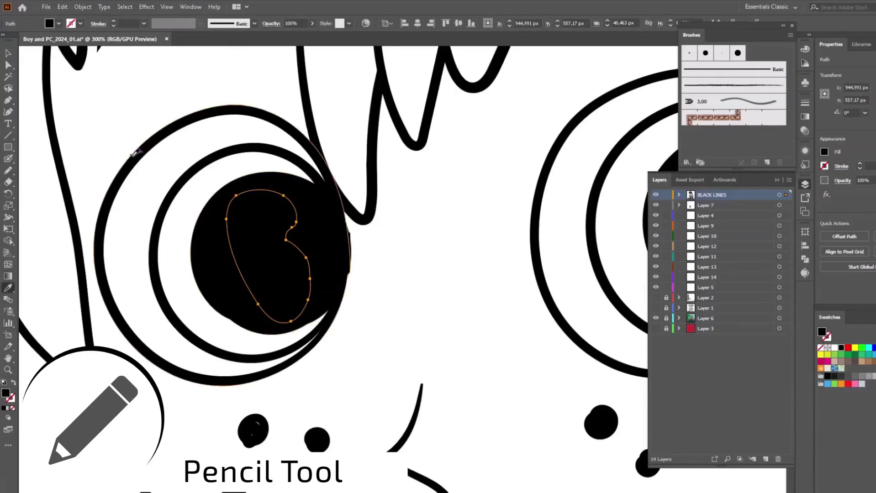
key("v")
left_click(210, 221, "shift")
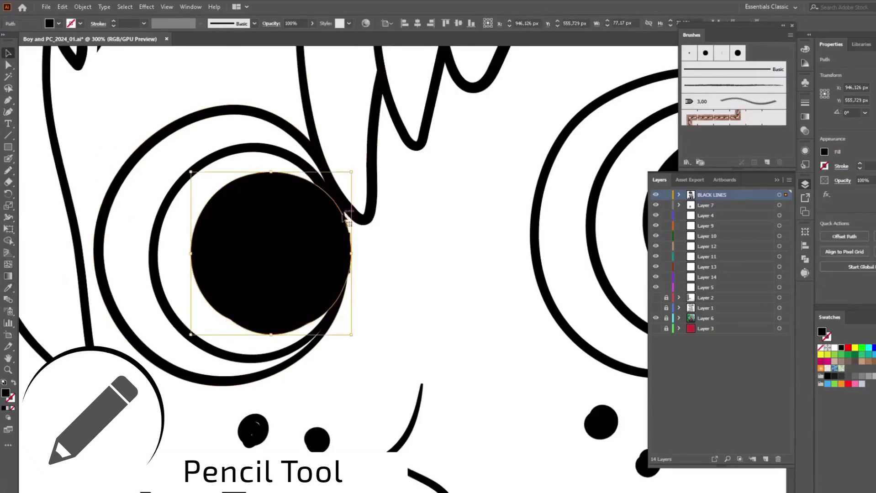
- Zoom out to the whole face and select the crossing mouth stroke
key("ctrl+0")
key("ctrl+1")
scroll(416, 336, "up", 5)
scroll(445, 203, "up", 5)
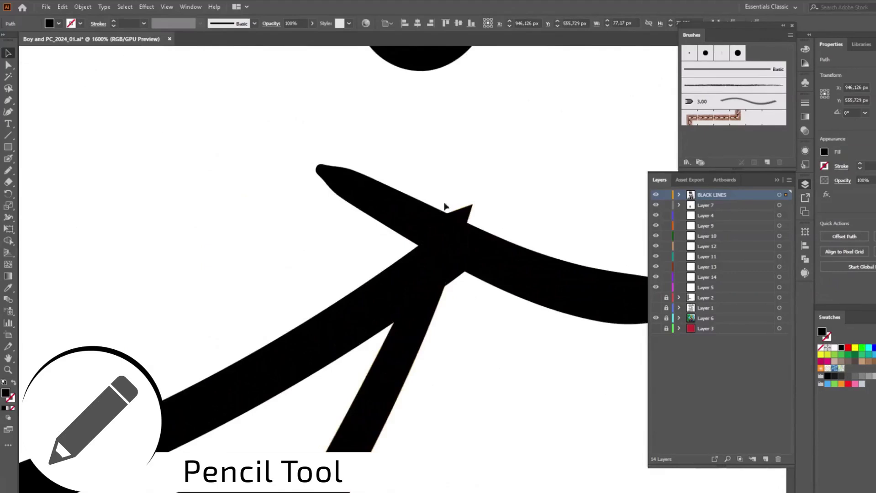
left_click(461, 229)
left_click(8, 241)
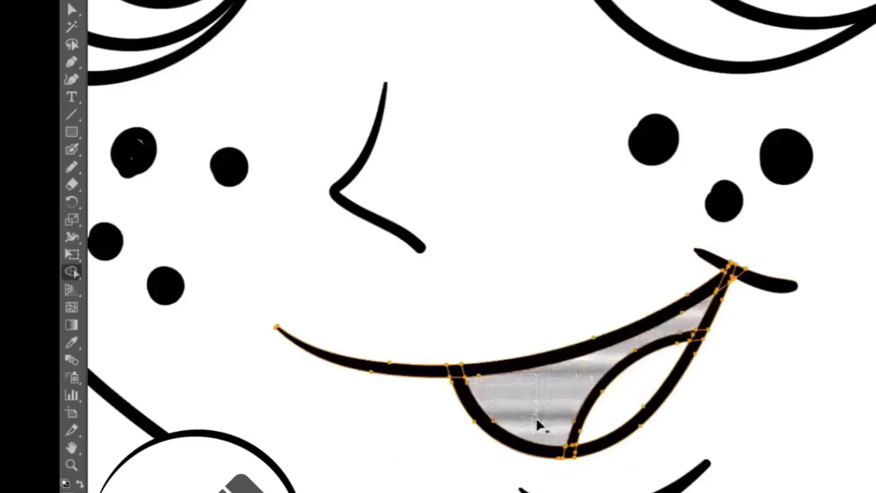
- Merge the open mouth region into a solid black shape with Shape Builder, then select the inner mouth
left_click(532, 414)
left_click(532, 414)
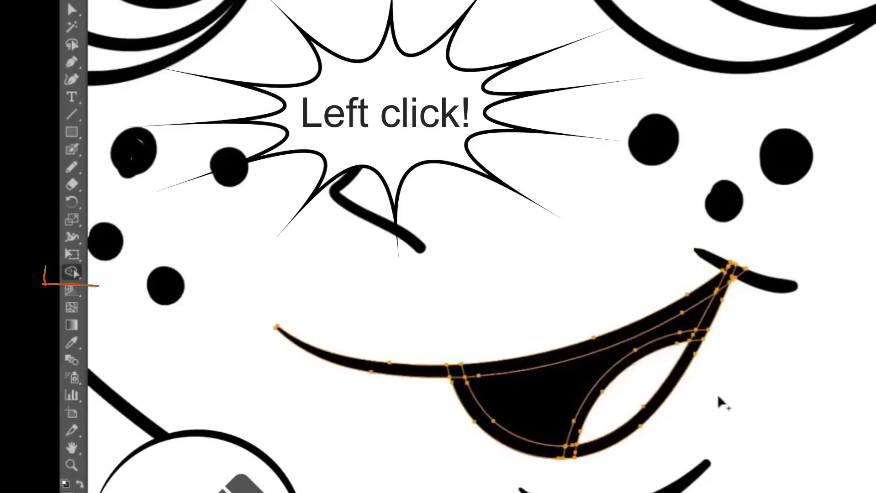
left_click(71, 8)
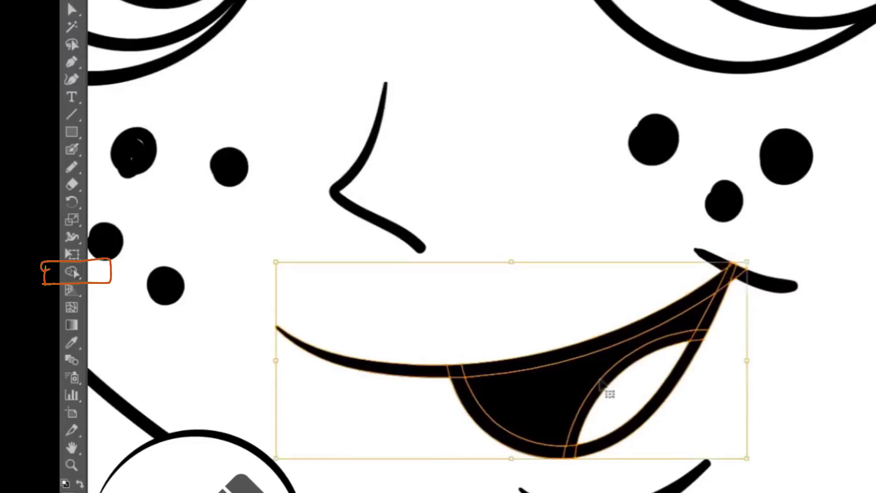
left_click(805, 399)
left_click(576, 402)
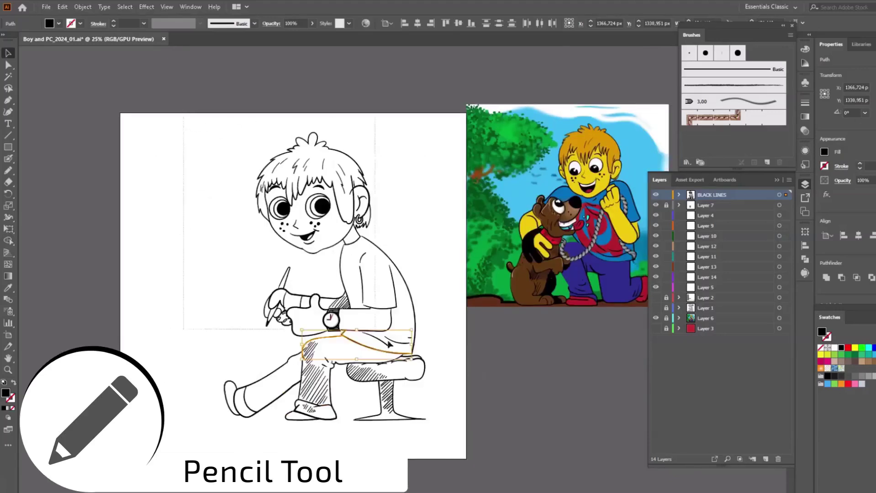
- Group the whole line drawing and move the new colors layer above BLACK LINES
left_click(397, 342)
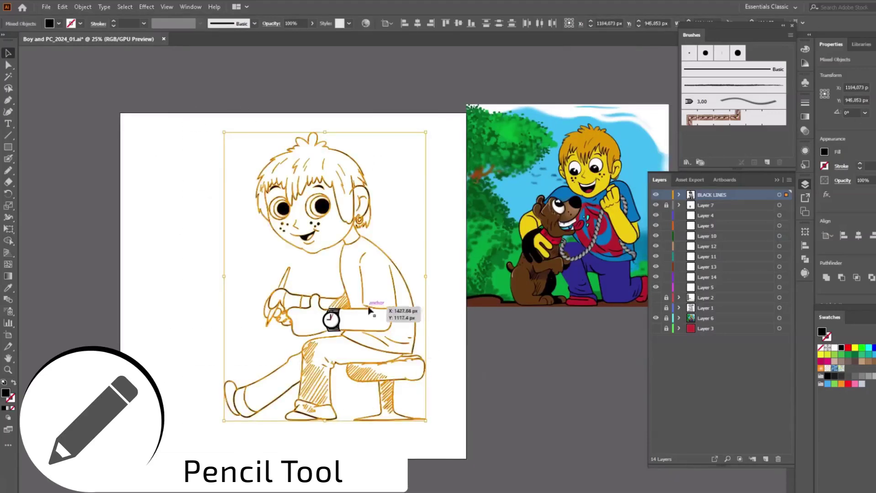
key("ctrl+g")
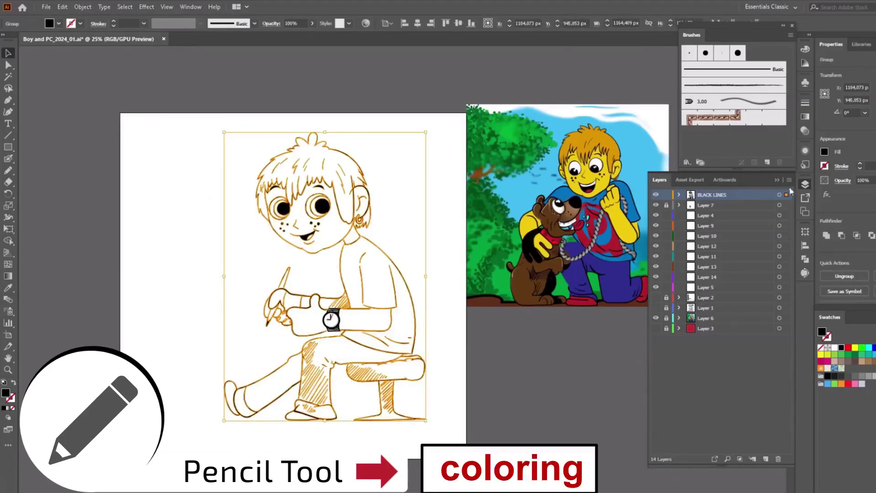
left_click_drag(711, 216, 711, 197)
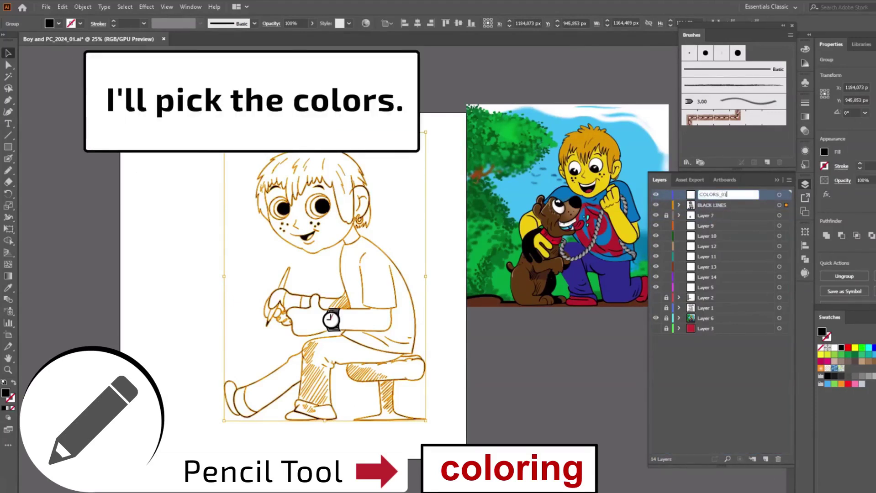
key("ctrl+shift+a")
key("n")
scroll(133, 149, "up", 2)
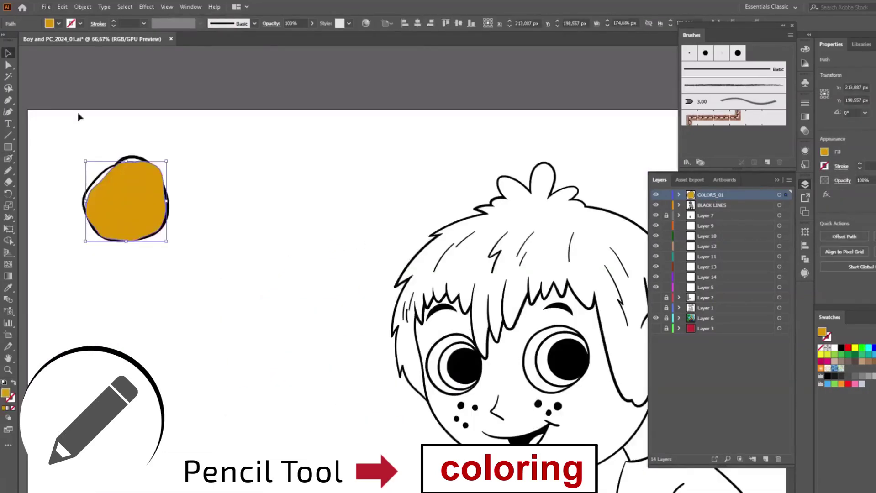
- Fill the first blob ochre, then duplicate it below and recolour the copy yellow
left_click(125, 197)
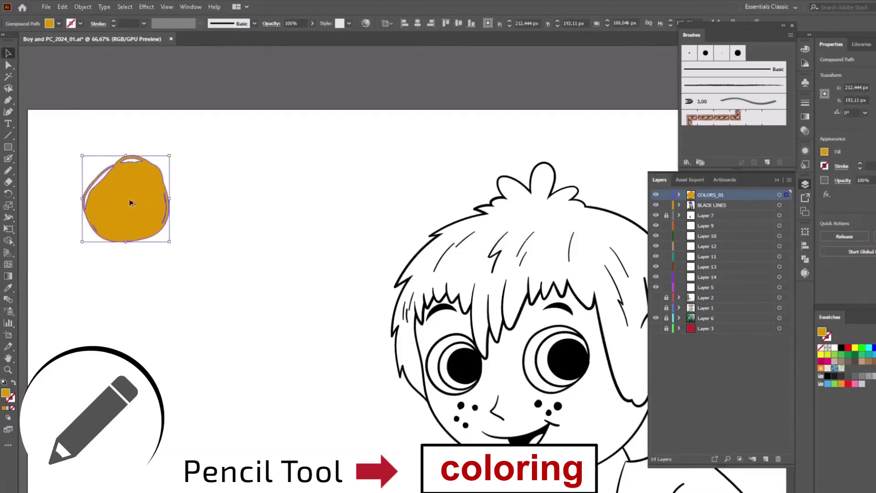
left_click_drag(130, 203, 130, 273)
key("ctrl+minus")
key("ctrl+minus")
key("ctrl+minus")
key("i")
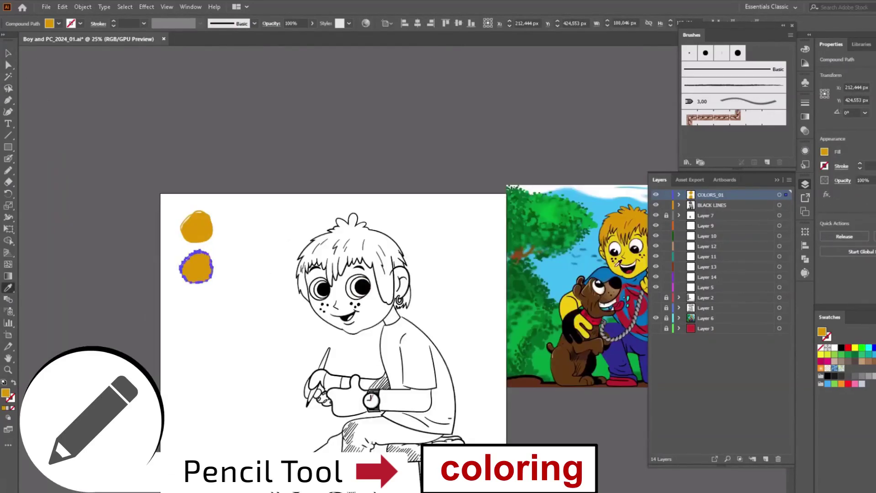
left_click(578, 257)
key("v")
key("i")
- Add two more blob copies below, filled blue and indigo
left_click_drag(196, 267, 198, 344)
left_click(614, 321)
key("v")
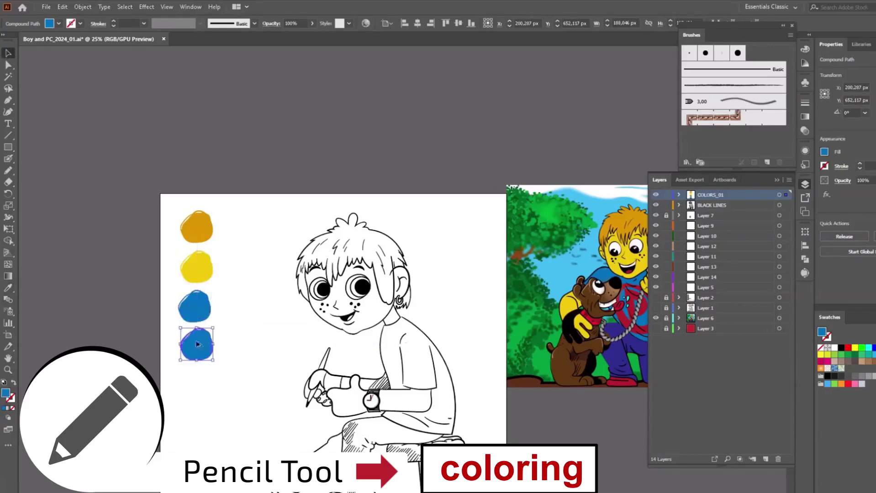
left_click(8, 287)
left_click(637, 349)
left_click_drag(521, 329, 383, 254)
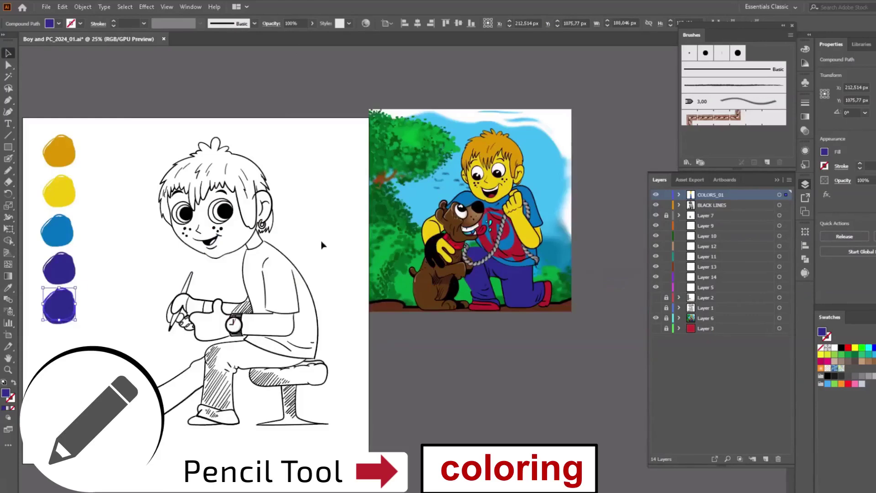
key("i")
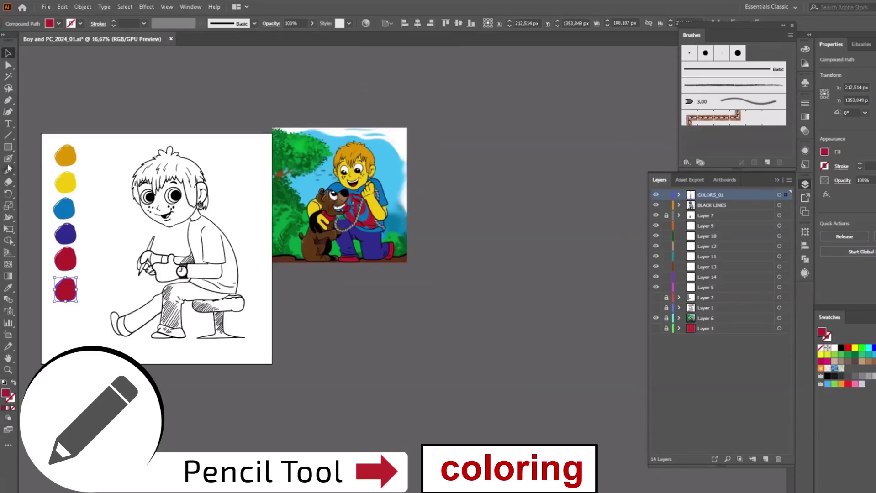
- Add red and grey blobs, line up the column, and sample black from the eye
left_click(8, 288)
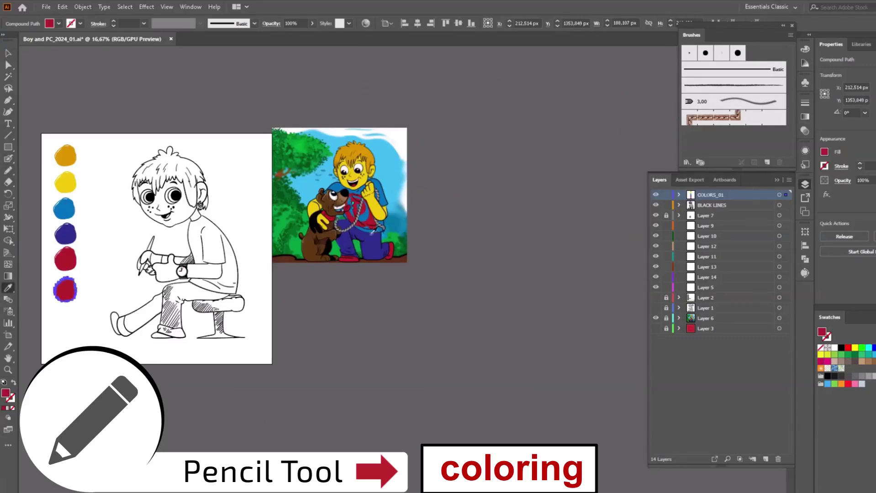
scroll(372, 176, "up", 1)
scroll(372, 176, "up", 2)
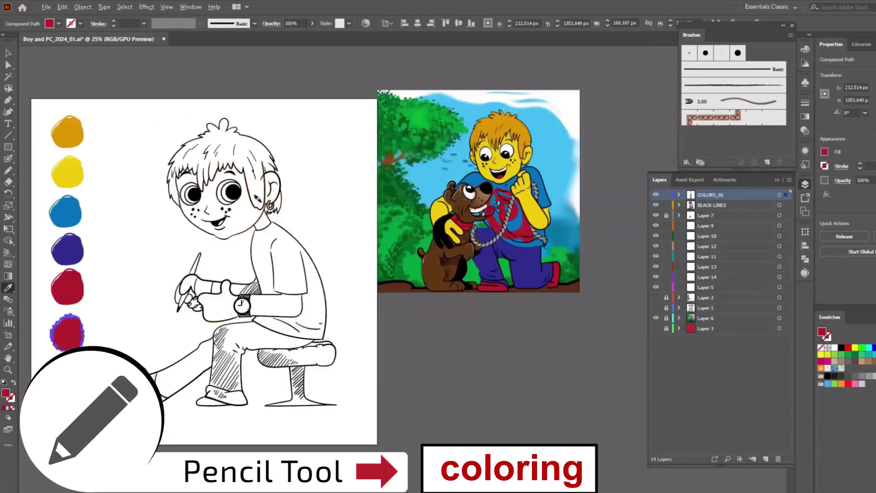
left_click(8, 54)
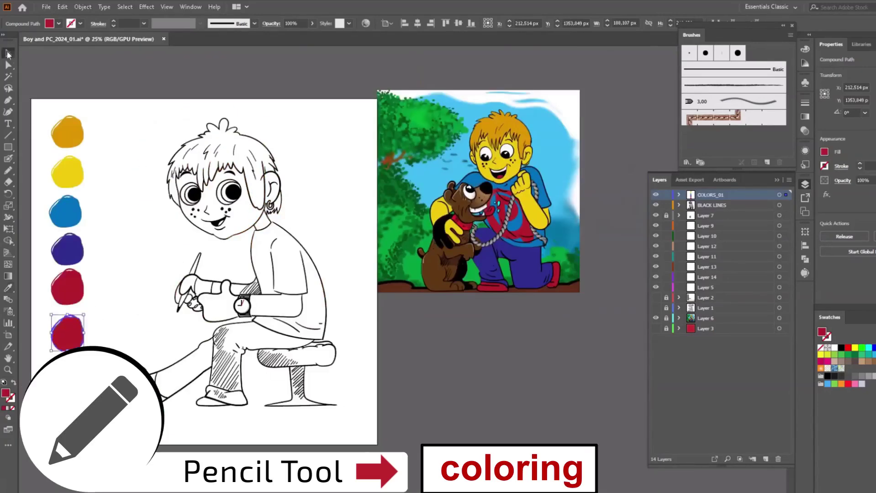
double_click(5, 395)
left_click(657, 175)
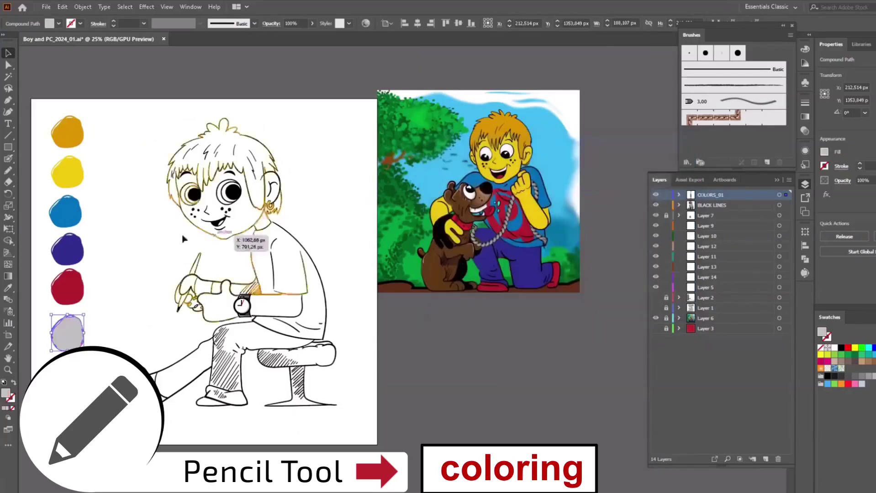
left_click_drag(72, 341, 72, 338)
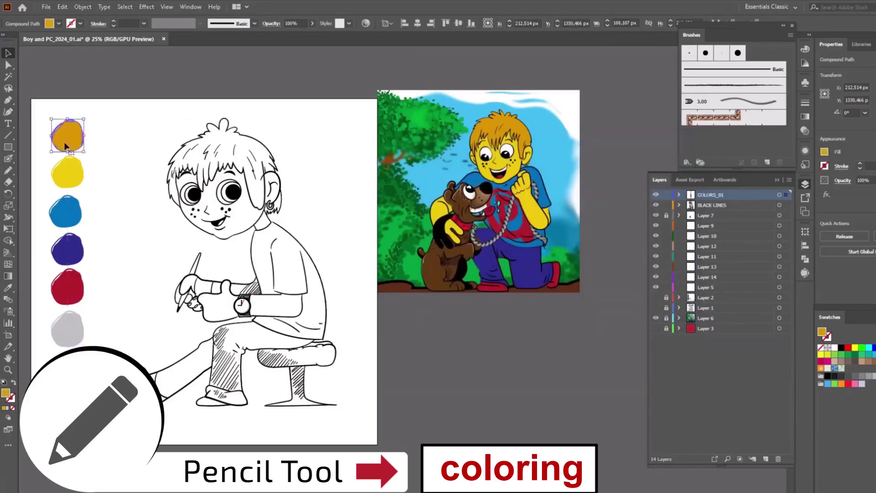
left_click_drag(66, 146, 68, 146)
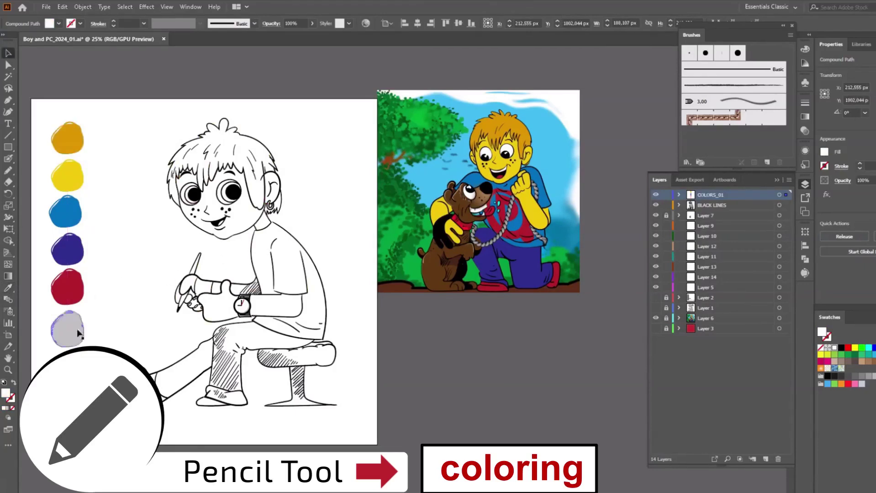
left_click(8, 289)
left_click(234, 191)
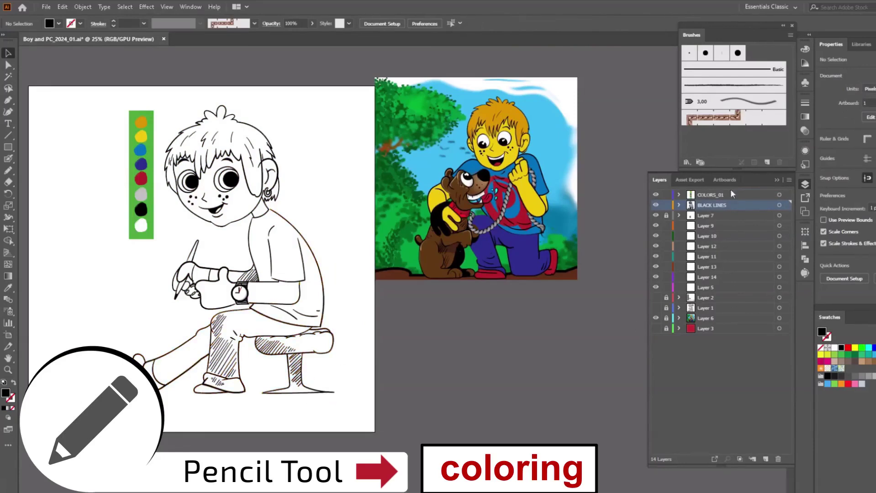
- Draw a black filler wedge beside the hair strand and group it with the line art
left_click(730, 194)
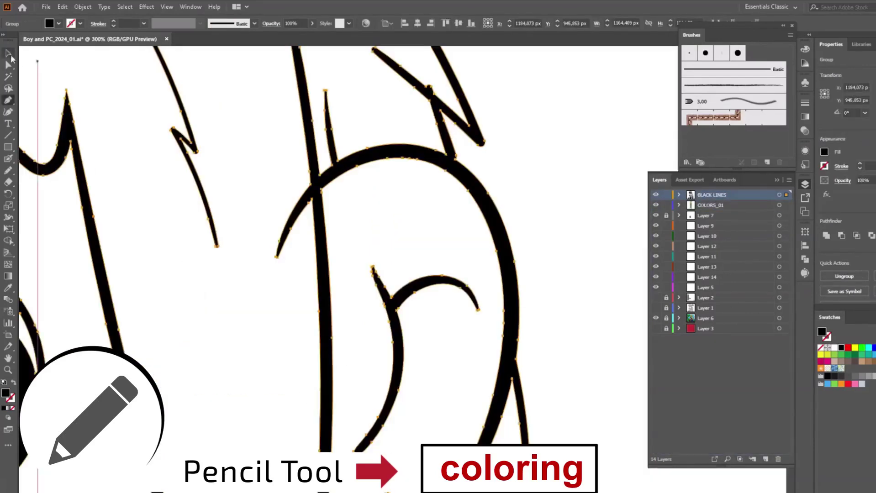
mouse_move(303, 126)
left_mouse_down()
mouse_move(249, 286)
mouse_move(315, 134)
left_mouse_up()
key("v")
key("ctrl+a")
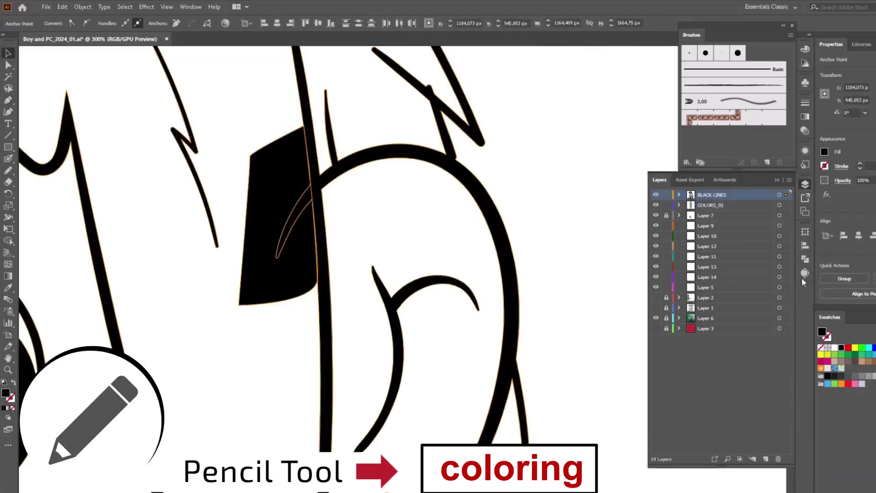
left_click(805, 259)
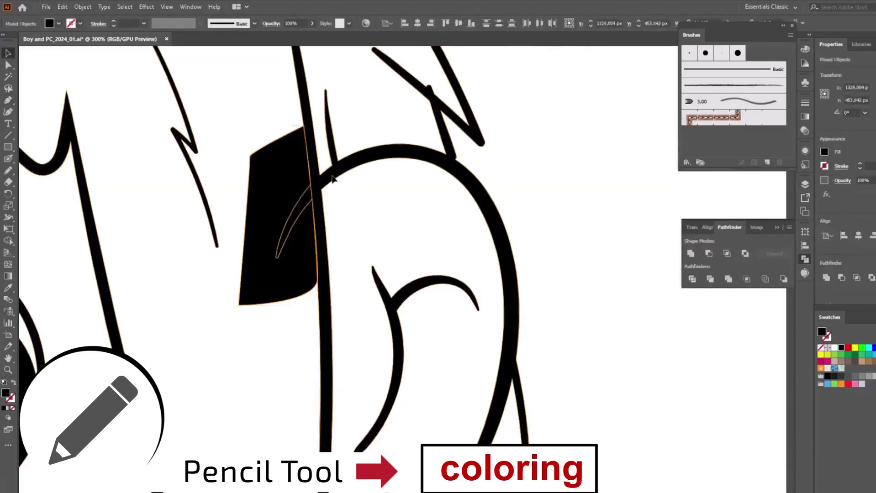
key("ctrl+minus")
key("ctrl+minus")
key("ctrl+g")
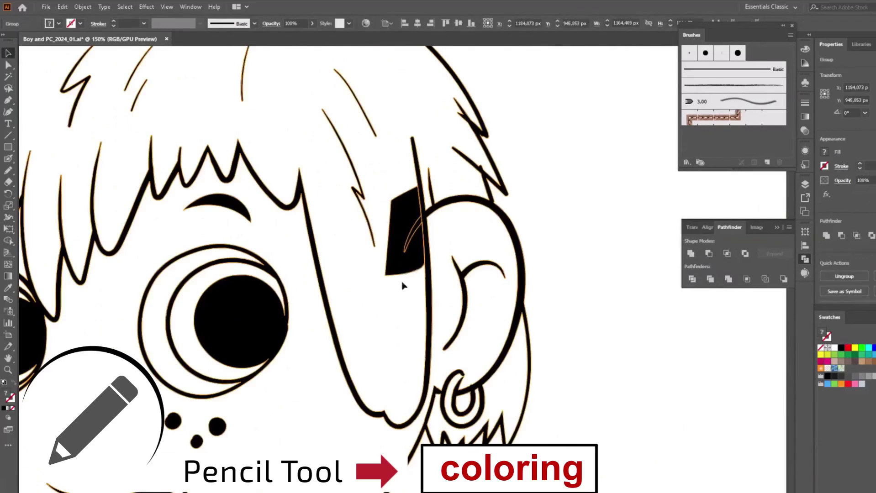
left_click(402, 286)
- Thicken the inner ear curve with the Blob Brush and erase the bulge at its tip
key("ctrl+plus")
key("ctrl+plus")
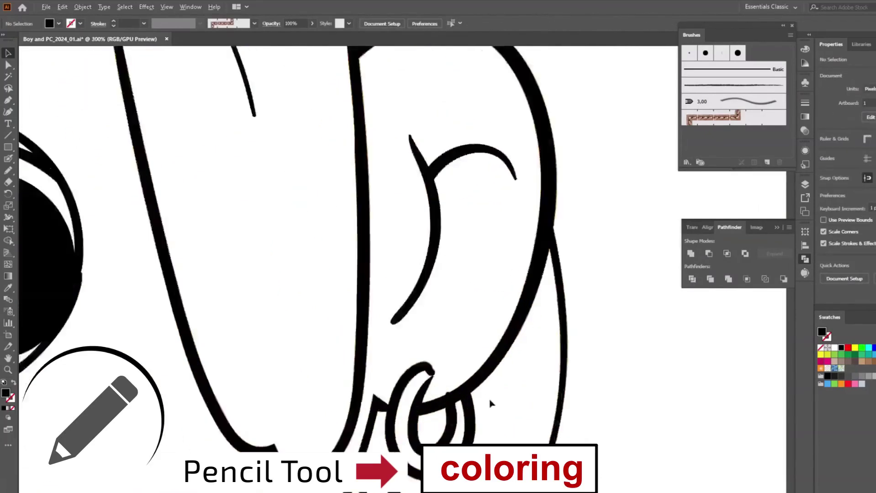
scroll(490, 404, "up", 4)
left_click(9, 159)
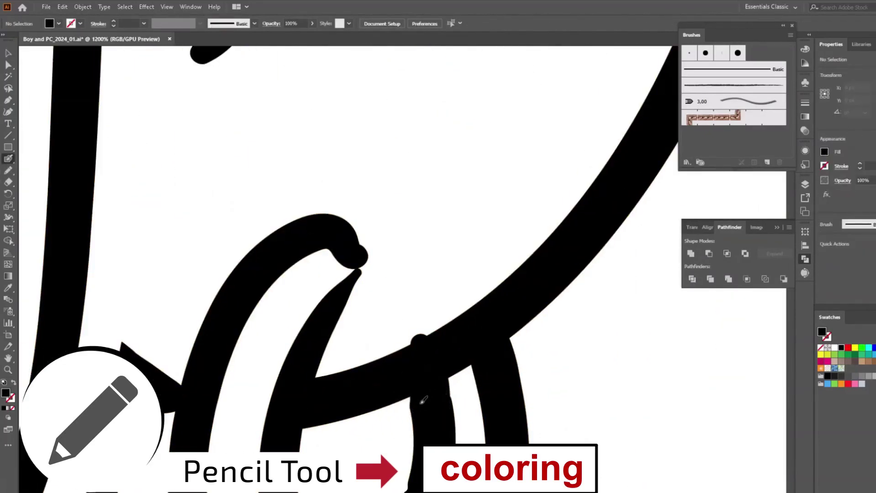
key("shift+x")
left_click_drag(361, 267, 312, 223)
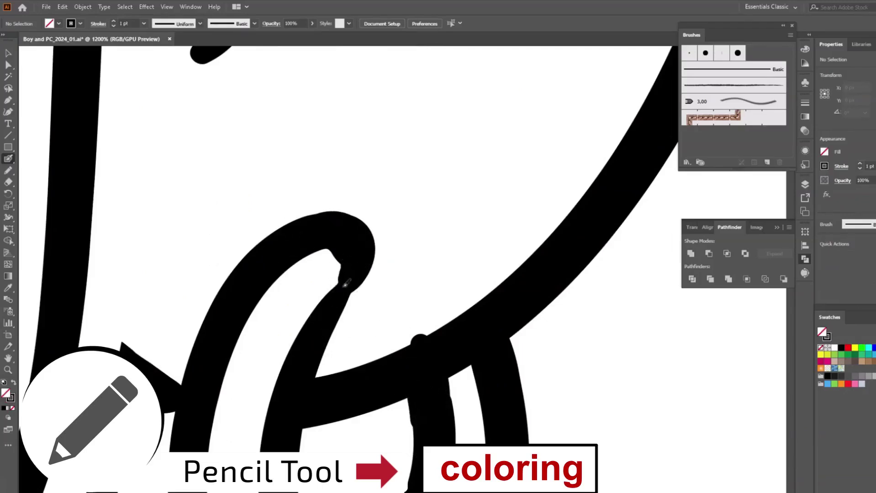
left_click_drag(345, 284, 295, 368)
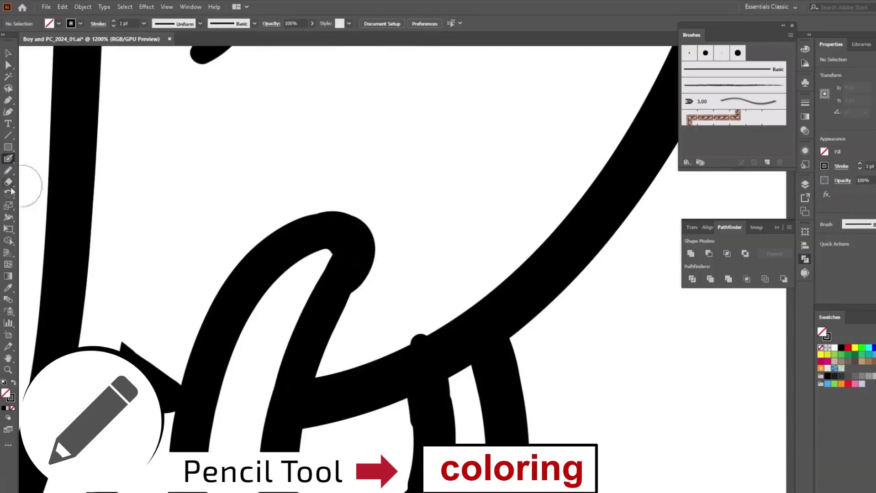
key("shift+e")
left_click_drag(366, 293, 400, 332)
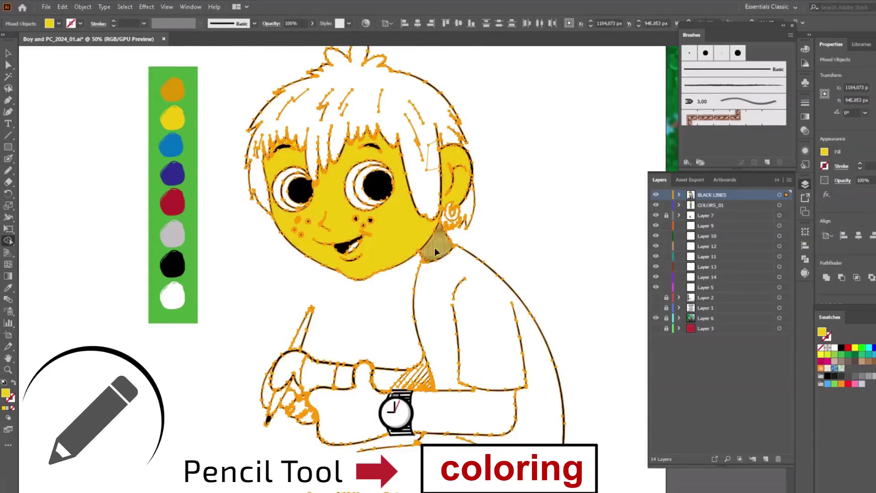
- Fill the face and neck yellow, then darken the yellow fill in the Color Picker
left_click(436, 251)
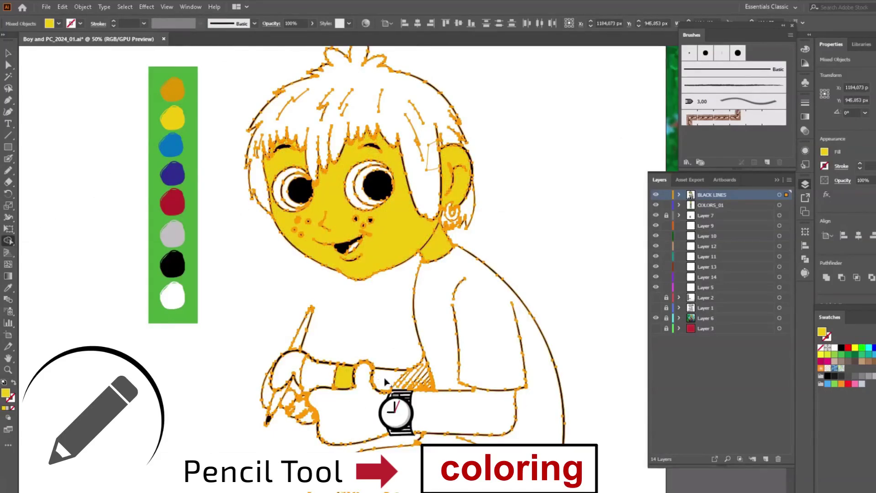
double_click(7, 394)
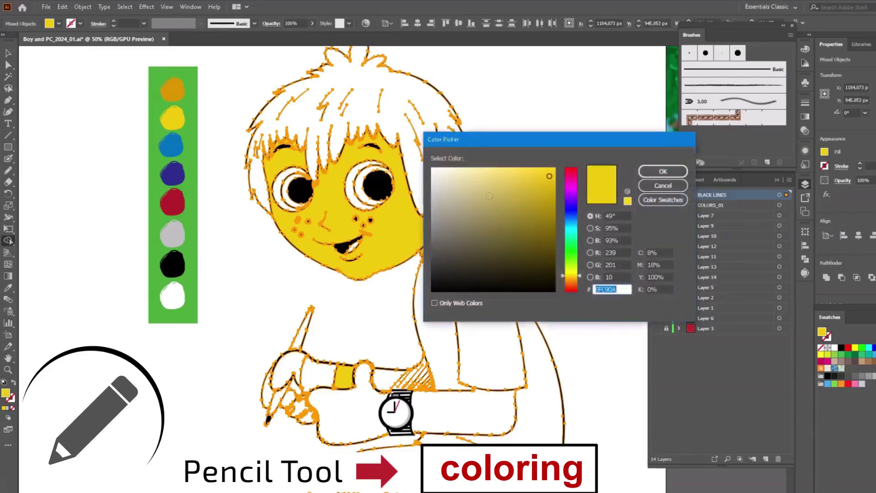
left_click(660, 171)
scroll(400, 381, "up", 3)
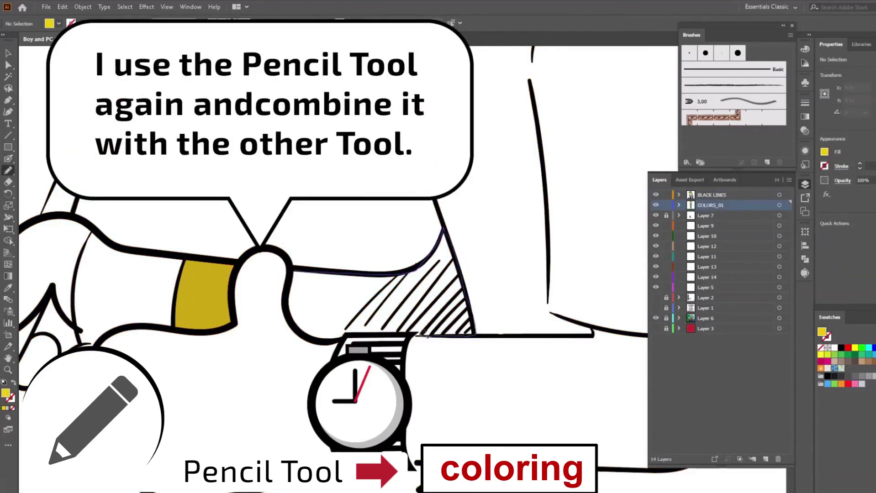
- Trace a closed shape over the hatched arm area and fill it with the arm's yellow
left_click_drag(291, 274, 292, 272)
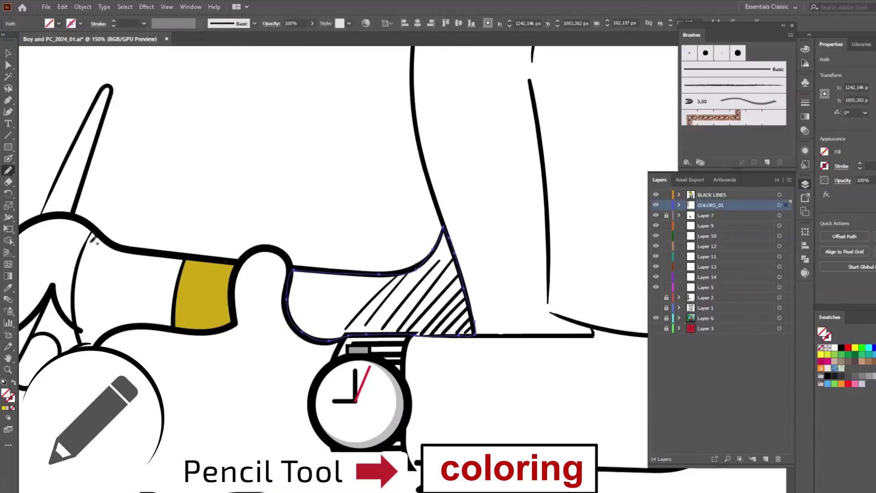
left_click(8, 290)
left_click(203, 294)
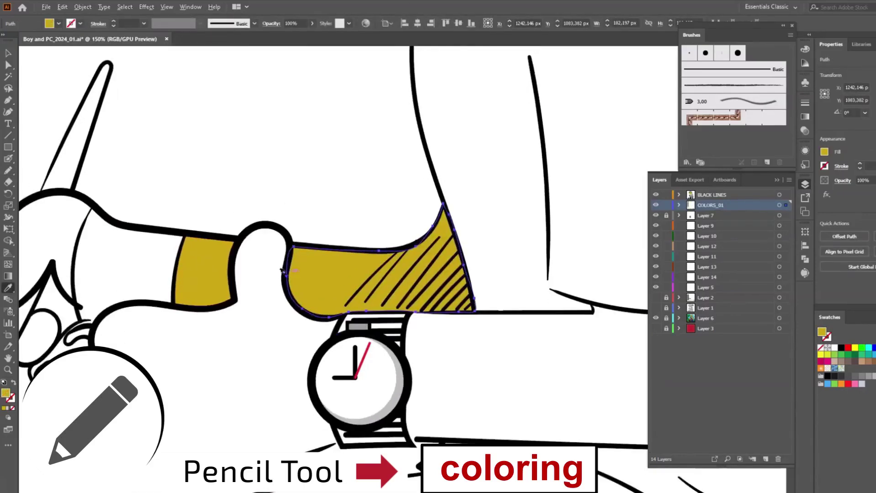
scroll(213, 285, "left", 6)
left_click(12, 172)
key("ctrl+shift+a")
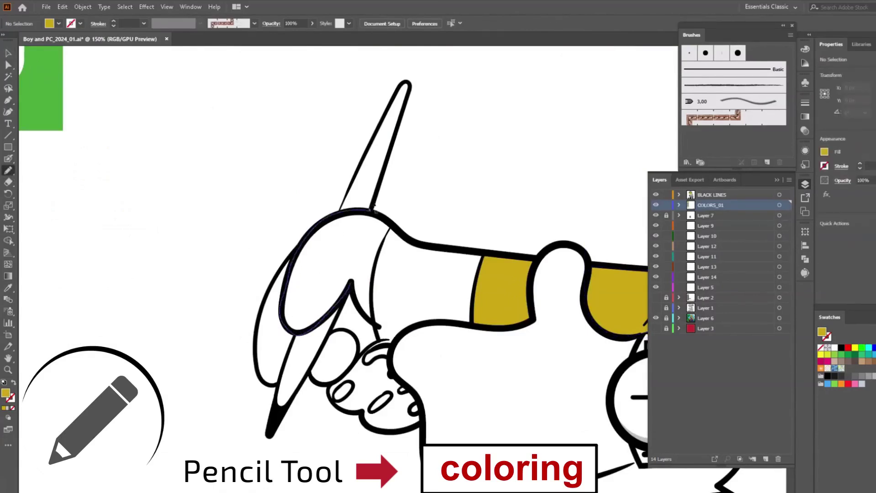
- Fill a traced shape over the top of the hand black and trace around the fingers
left_click_drag(355, 290, 372, 322)
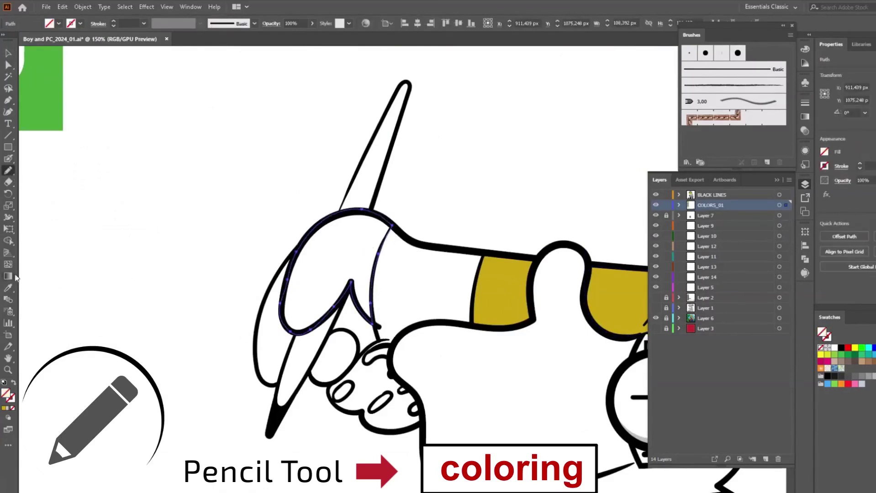
left_click(417, 242)
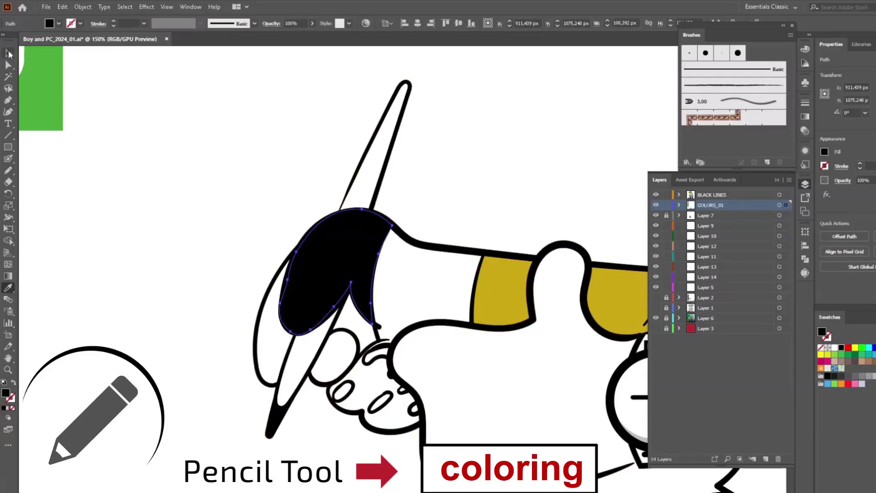
key("ctrl+shift+a")
key("n")
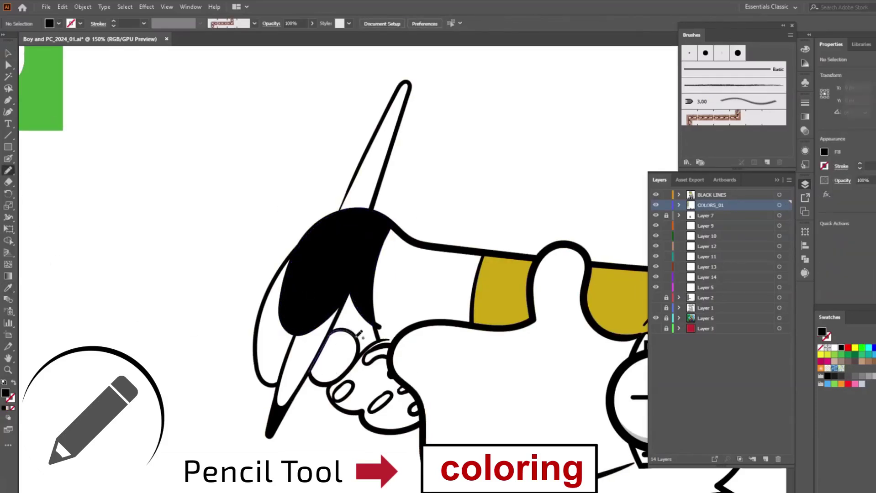
left_click_drag(358, 366, 336, 380)
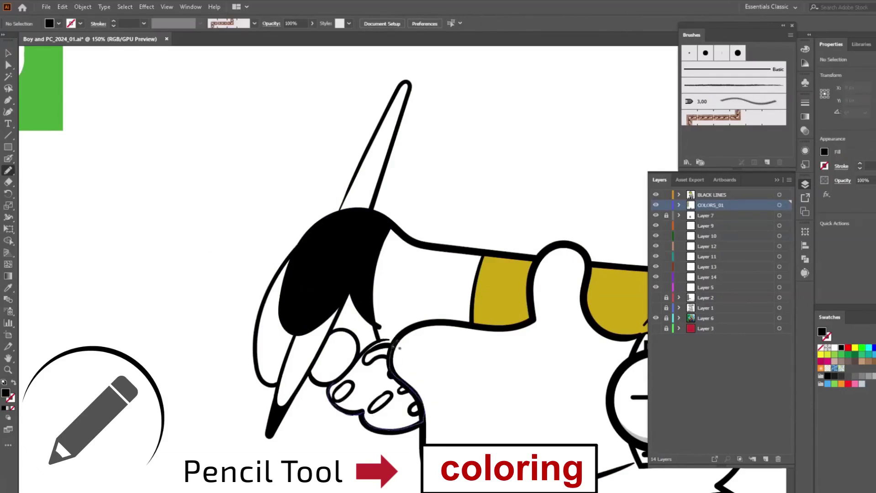
left_click_drag(351, 375, 340, 381)
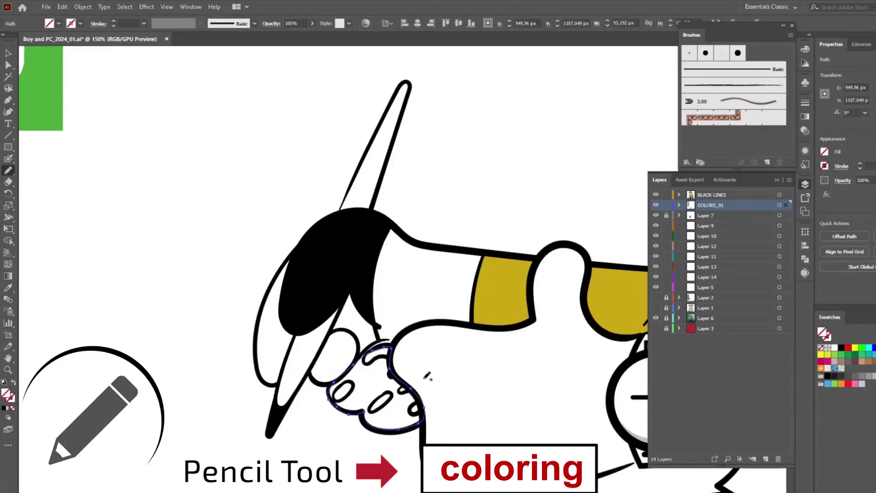
key("ctrl+shift+a")
- Thicken the finger outlines with black Blob Brush strokes
key("shift+b")
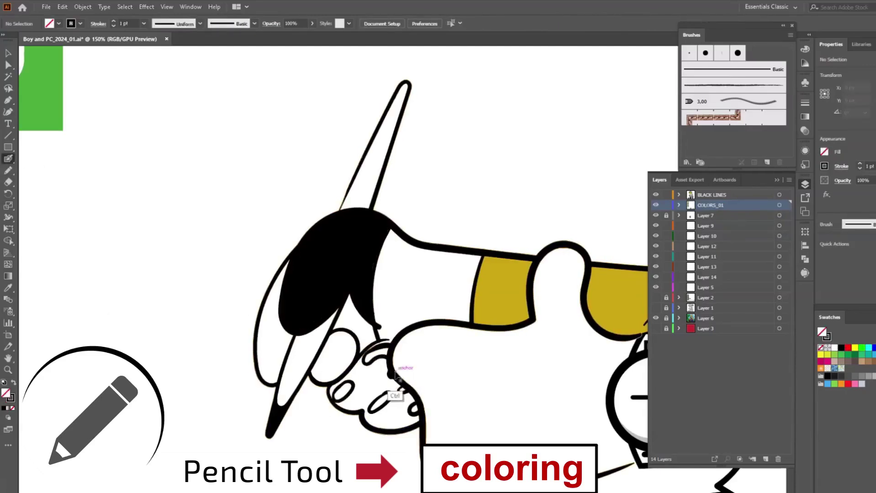
left_click_drag(378, 360, 395, 393)
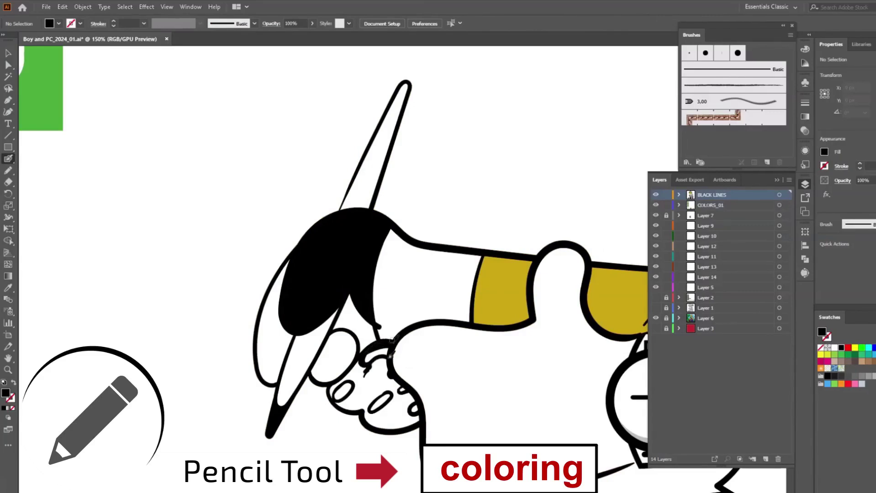
key("shift+x")
left_click_drag(375, 382, 351, 373)
mouse_move(337, 404)
left_mouse_down()
mouse_move(360, 377)
mouse_move(367, 395)
mouse_move(355, 377)
left_mouse_up()
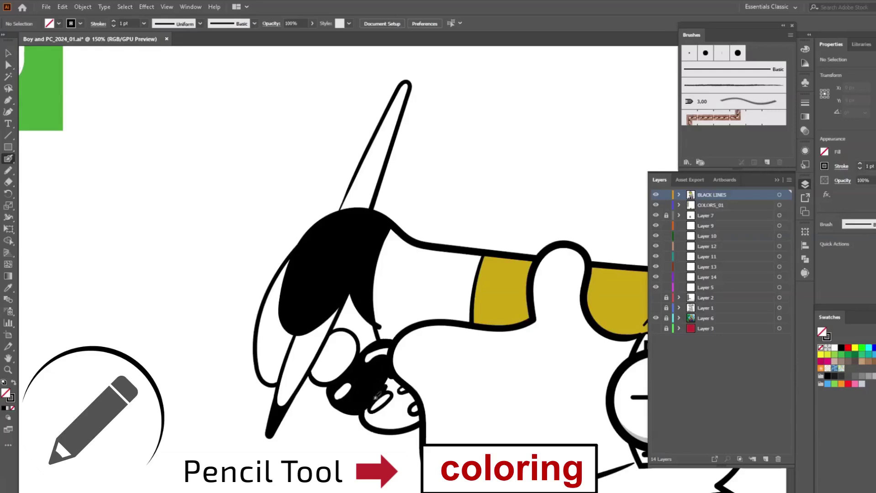
- Trace a closed Pencil path along the top and bottom edges of the white arm stretch
left_click_drag(403, 393, 413, 408)
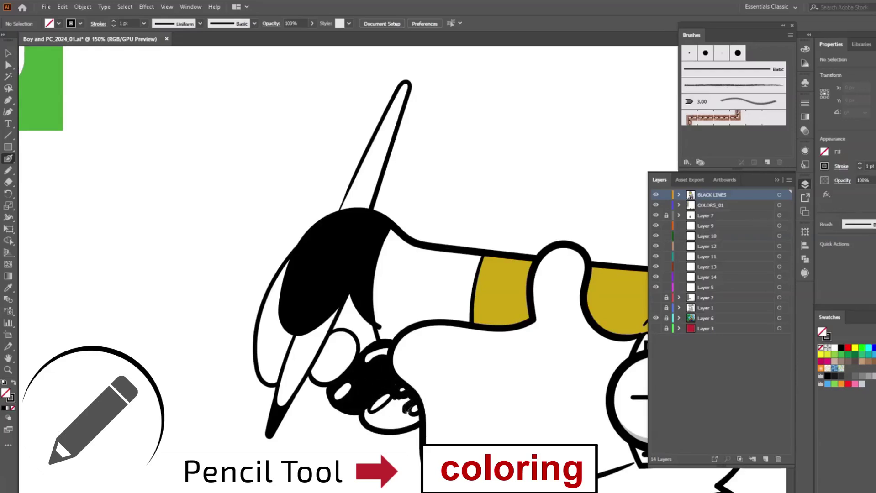
key("n")
left_click_drag(369, 237, 486, 253)
mouse_move(475, 321)
left_mouse_down()
mouse_move(413, 325)
mouse_move(371, 238)
left_mouse_up()
- Trace the finger along the pen's left edge and fill it gold with the Eyedropper
left_click(9, 54)
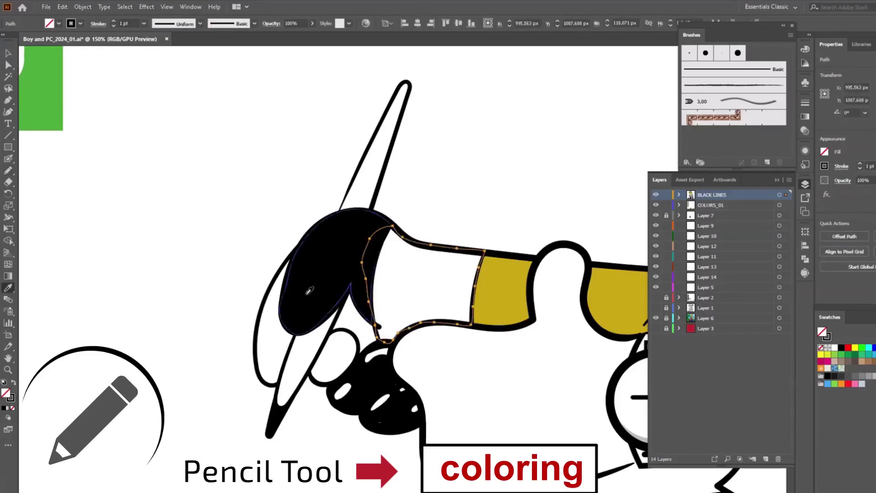
key("shift+x")
scroll(319, 229, "down", 2)
key("n")
mouse_move(299, 200)
left_mouse_down()
mouse_move(265, 269)
mouse_move(269, 330)
left_mouse_up()
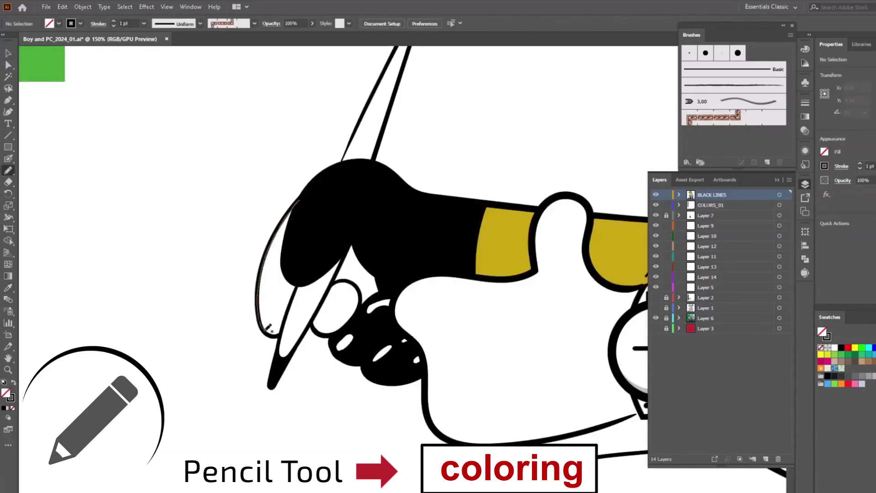
left_click_drag(302, 284, 298, 203)
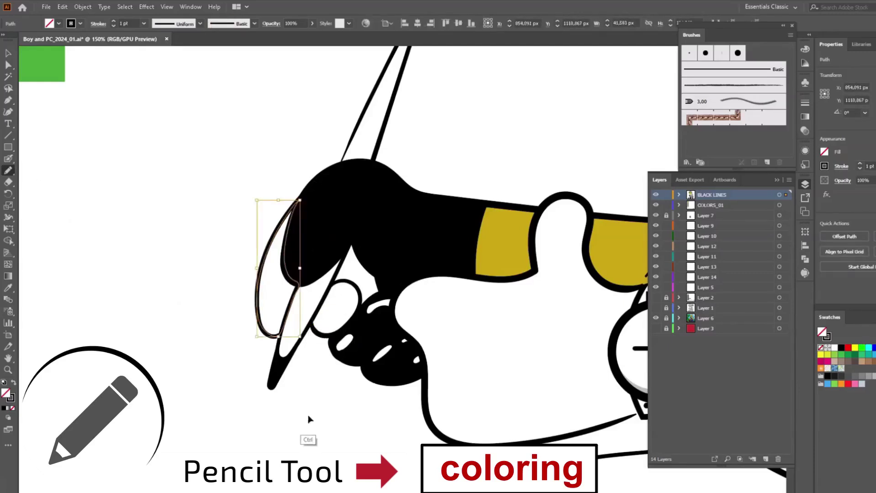
left_click(8, 288)
left_click(508, 246)
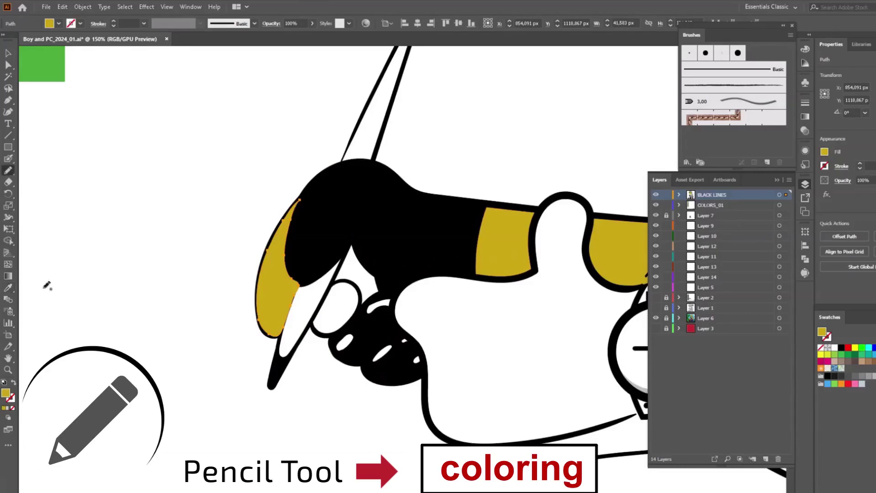
- Trace the finger around the pen tip, fill it gold, and Unite both gold shapes
key("v")
left_click(51, 138)
key("n")
left_click_drag(319, 315, 322, 322)
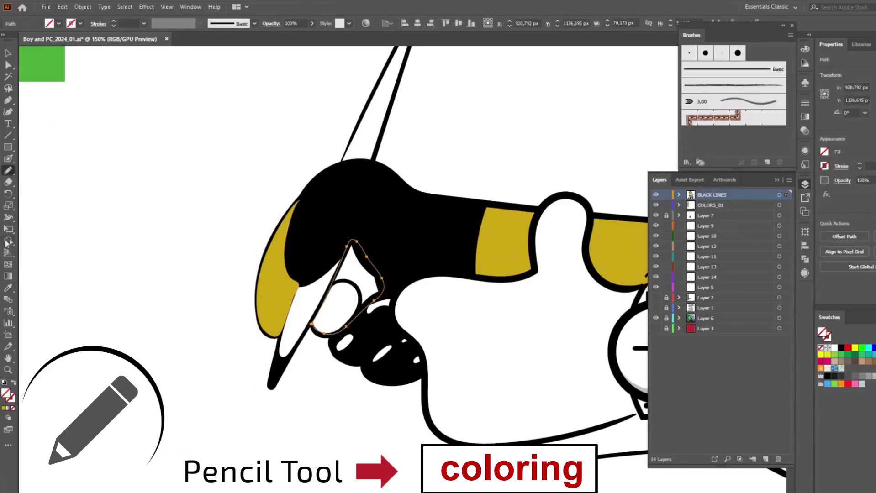
left_click(8, 288)
left_click(287, 296)
key("v")
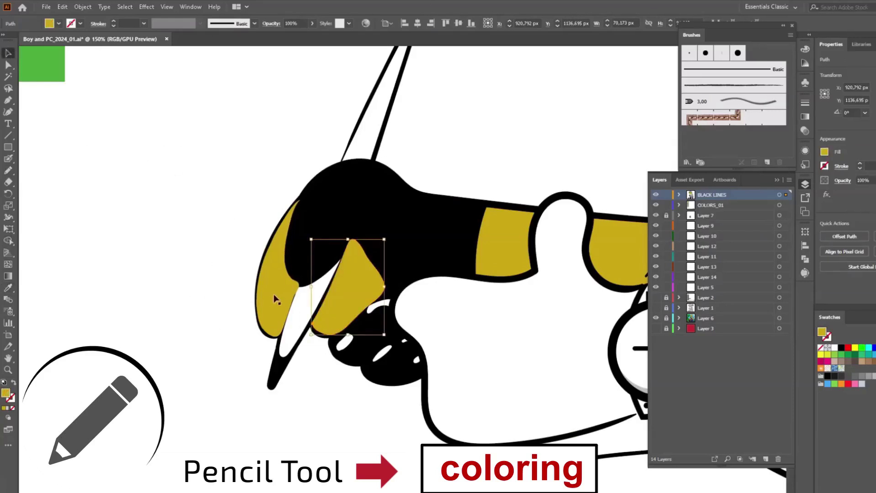
left_click(276, 293, "shift")
left_click(825, 277)
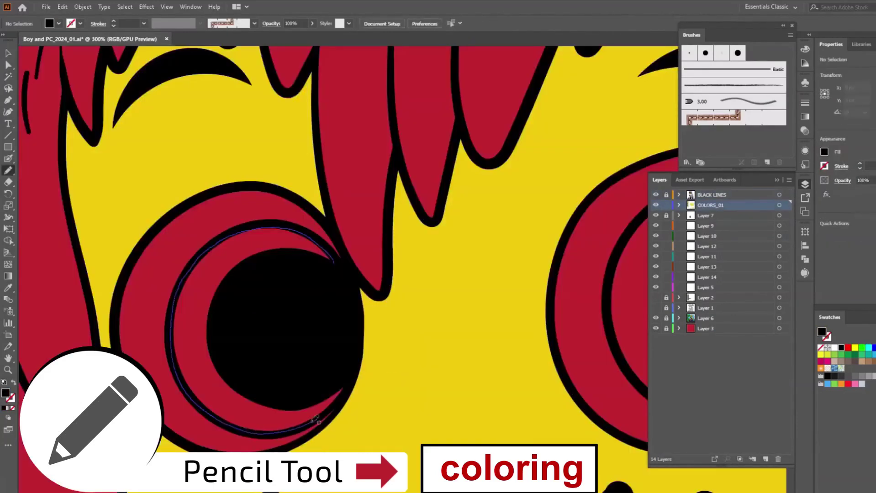
- Trace the left eye's iris with the Pencil and fill it blue from the palette
left_click_drag(317, 425, 340, 264)
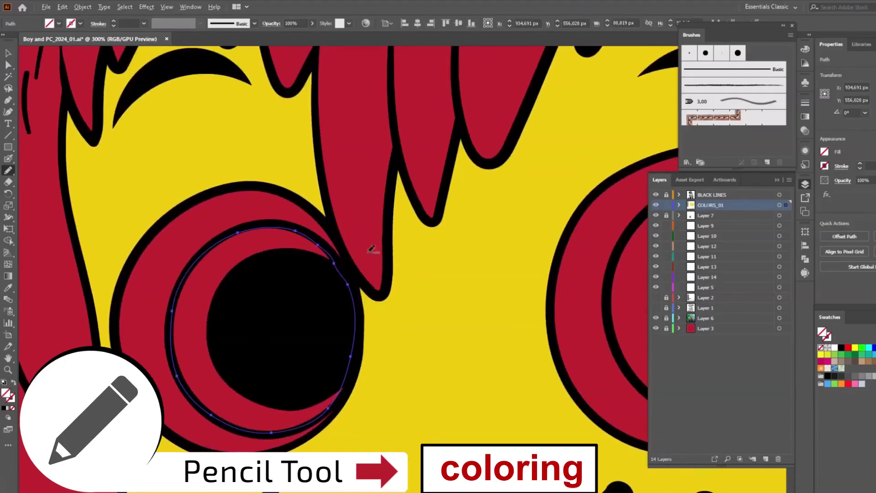
scroll(384, 260, "down", 2)
scroll(214, 263, "down", 3)
key("i")
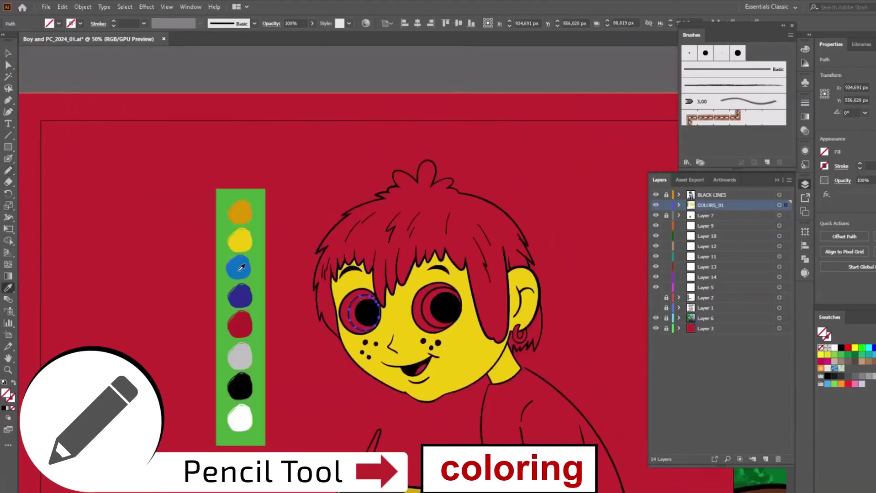
left_click(239, 267)
key("n")
scroll(455, 305, "up", 3)
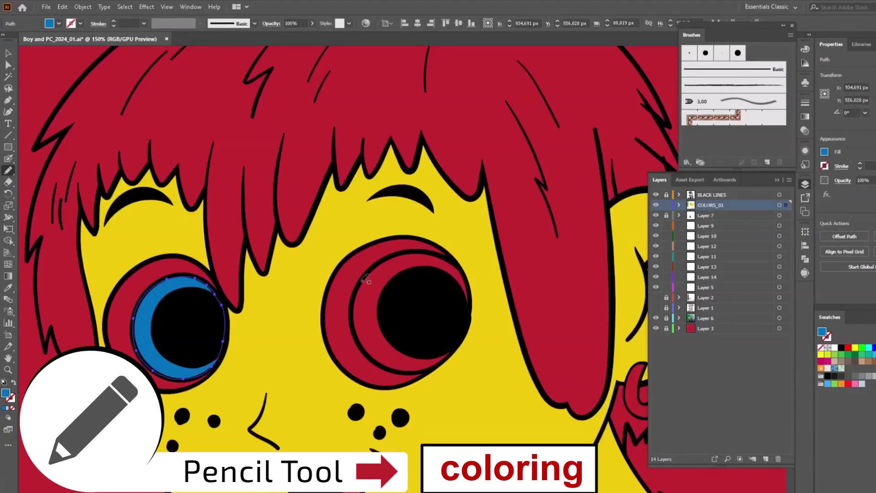
- Trace the right eye's iris and give it the same blue as the left
left_click_drag(361, 285, 359, 338)
left_click_drag(436, 250, 441, 254)
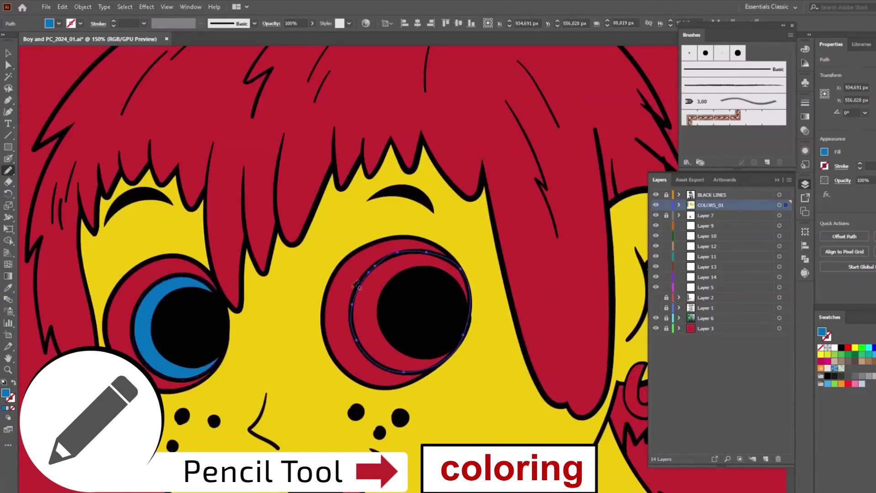
left_click(8, 287)
left_click(164, 367)
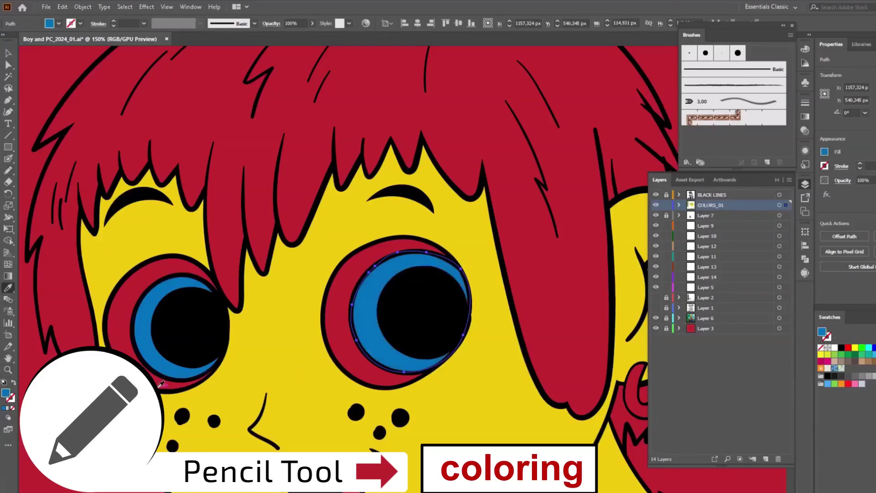
left_click(8, 171)
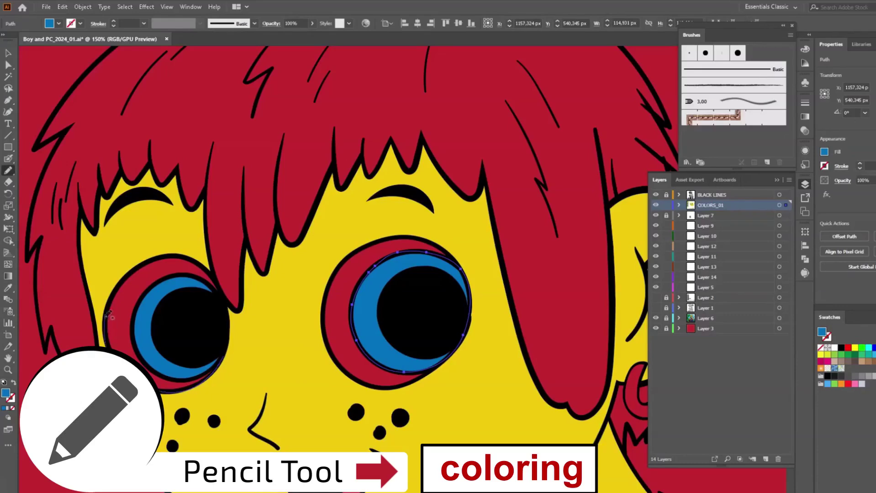
- Outline the left eyeball, fill it white and send it behind the iris
left_click_drag(218, 281, 223, 352)
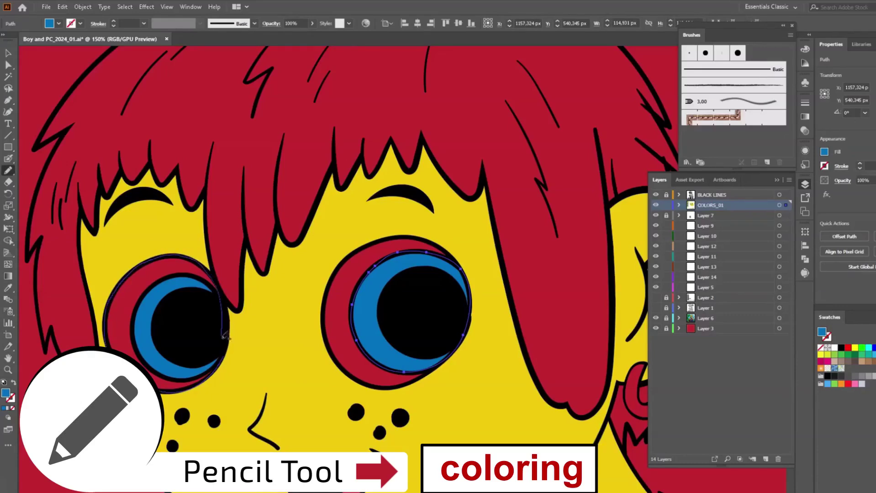
double_click(6, 393)
left_click(663, 171)
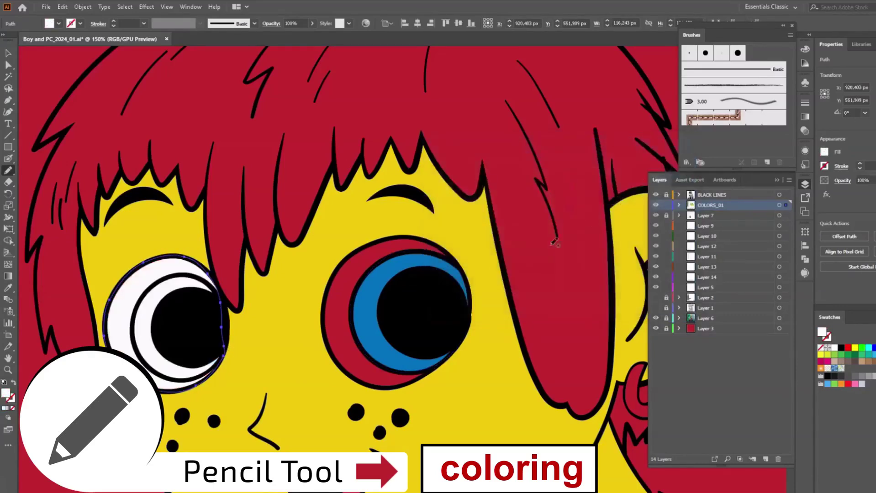
key("ctrl+shift+bracketleft")
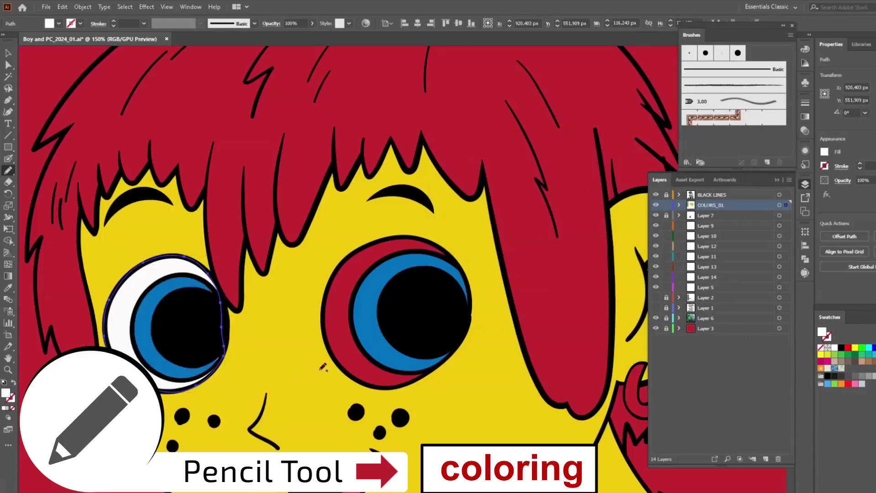
- Outline the right eyeball and give it the same white fill
mouse_move(430, 368)
left_mouse_down()
mouse_move(388, 387)
mouse_move(346, 367)
left_mouse_up()
left_click_drag(328, 325, 338, 271)
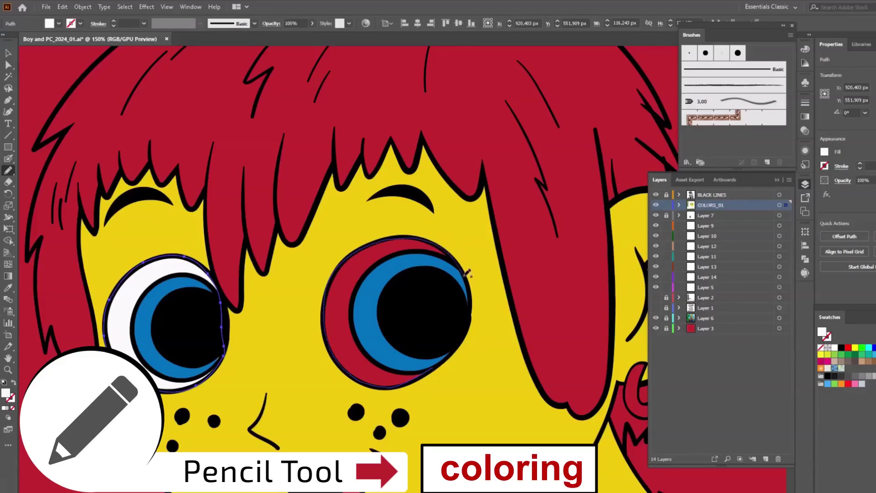
left_click_drag(444, 363, 431, 368)
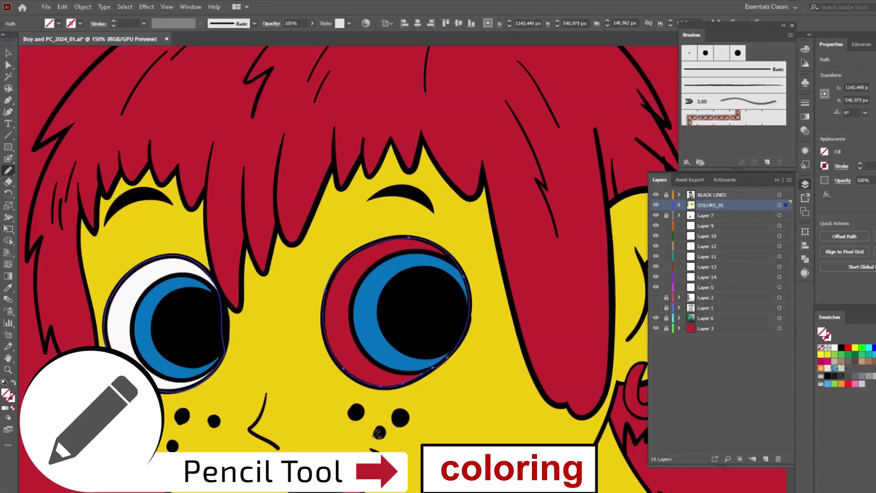
left_click(8, 299)
left_click(121, 319)
- Trace the upper-left hair lock as a closed shape and fill it ochre orange
key("n")
left_click_drag(146, 299, 219, 290)
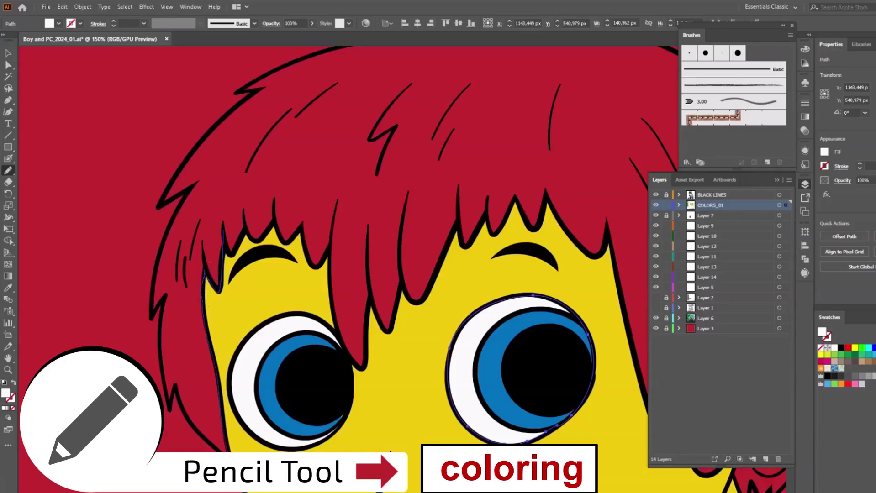
left_click_drag(204, 435, 184, 404)
left_click_drag(163, 314, 178, 209)
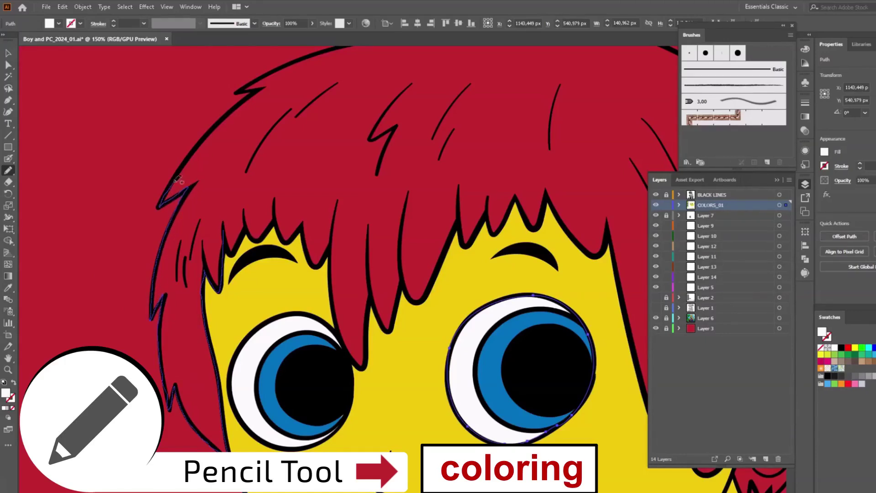
mouse_move(178, 178)
left_mouse_down()
mouse_move(250, 95)
mouse_move(327, 132)
mouse_move(234, 207)
left_mouse_up()
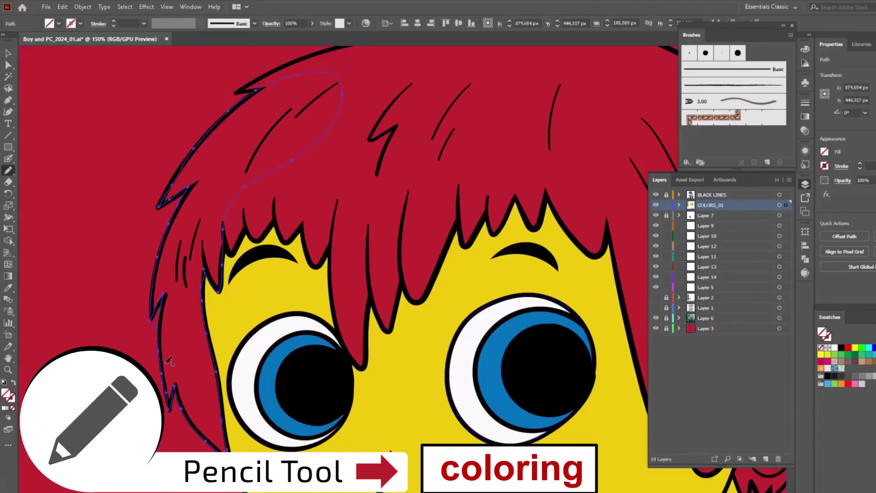
left_click(13, 293)
key("ctrl+minus")
key("ctrl+minus")
key("ctrl+minus")
left_click(69, 307)
key("ctrl+plus")
key("ctrl+plus")
key("ctrl+plus")
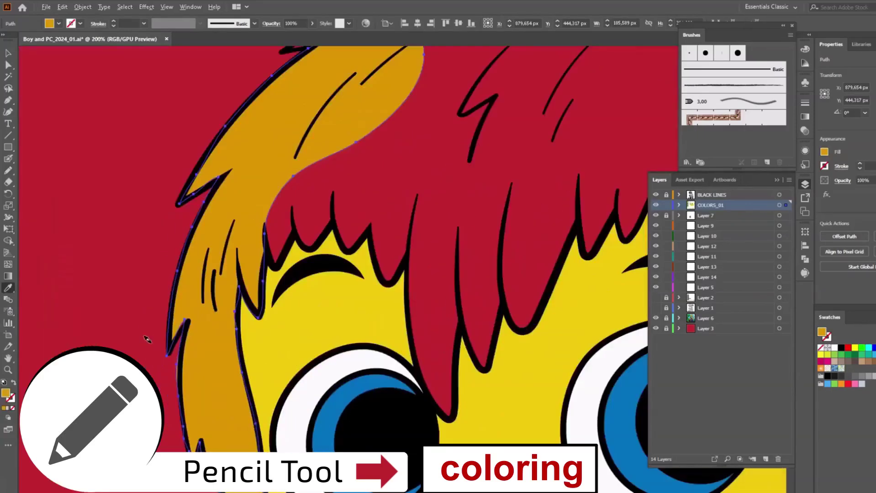
scroll(184, 197, "up", 3)
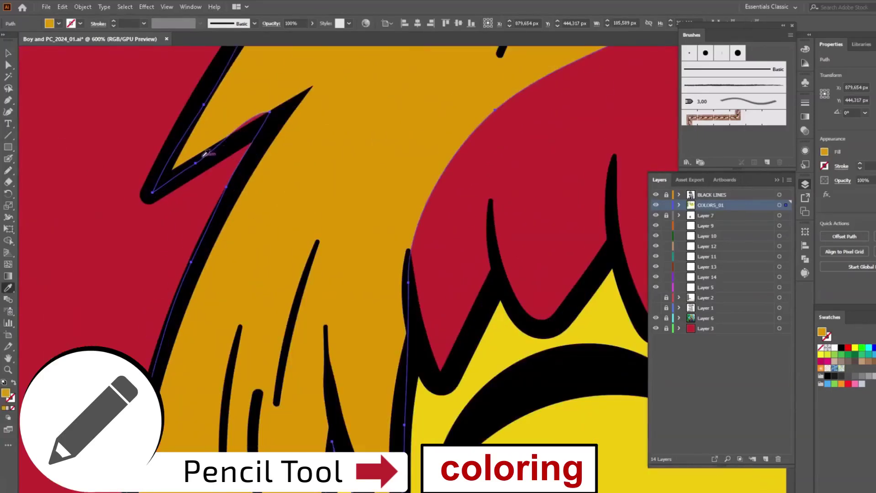
left_click(214, 438)
key("ctrl+z")
- Redraw the hair lock's edge with the Pencil, extending it down toward the eye
key("n")
key("ctrl+minus")
key("ctrl+minus")
key("ctrl+minus")
mouse_move(255, 102)
left_mouse_down()
mouse_move(253, 146)
mouse_move(341, 93)
left_mouse_up()
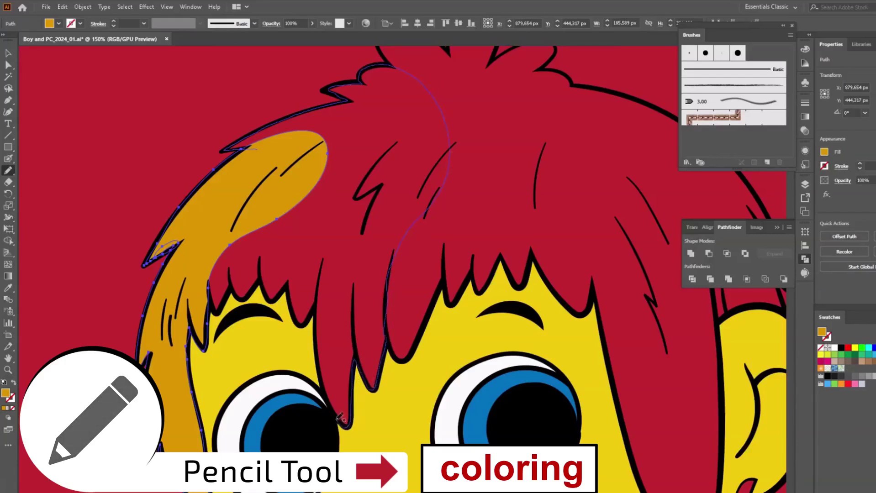
mouse_move(339, 418)
left_mouse_down()
mouse_move(314, 309)
mouse_move(256, 285)
mouse_move(235, 288)
mouse_move(214, 306)
mouse_move(249, 149)
left_mouse_up()
key("i")
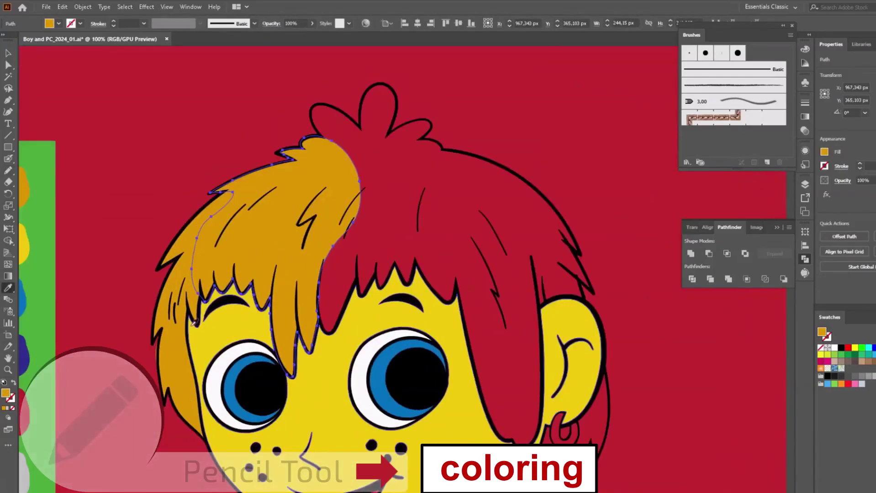
- Trace the top tuft and right hair outline as one closed shape filled ochre orange
key("n")
mouse_move(322, 143)
left_mouse_down()
mouse_move(327, 106)
mouse_move(321, 126)
left_mouse_up()
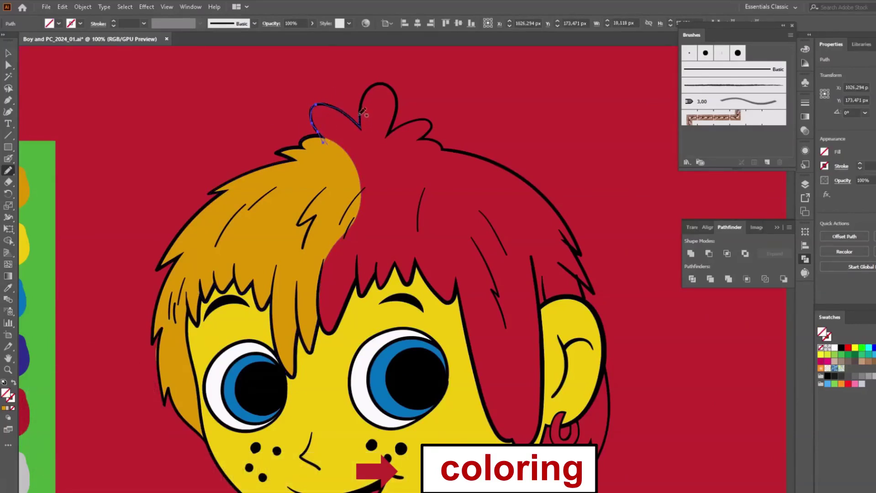
left_click_drag(393, 86, 392, 129)
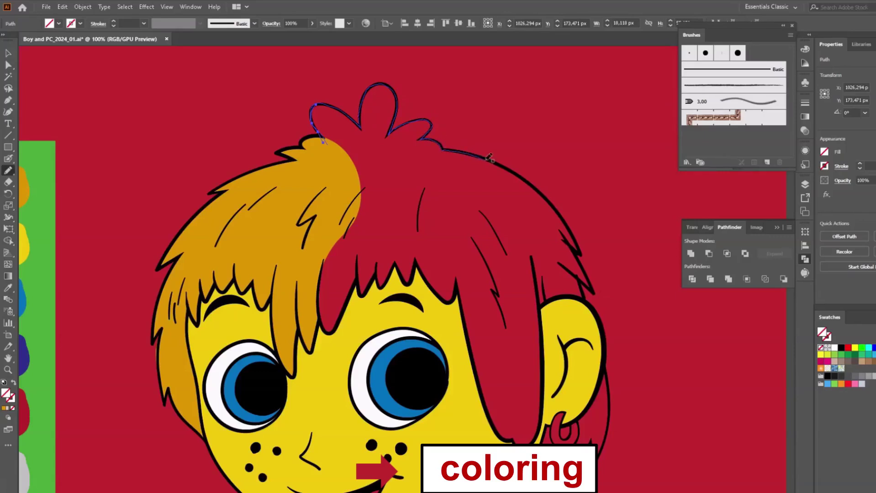
mouse_move(489, 157)
left_mouse_down()
mouse_move(535, 183)
mouse_move(569, 224)
left_mouse_up()
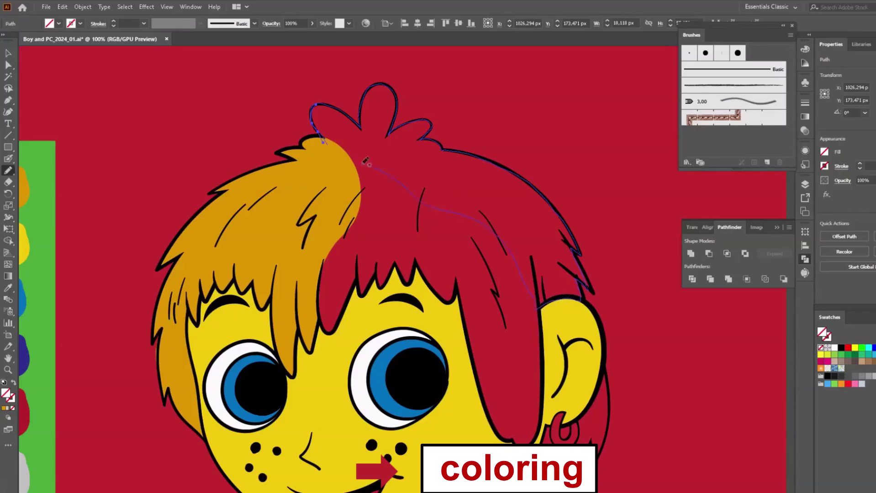
left_click_drag(365, 161, 322, 140)
left_click(9, 287)
left_click(174, 274)
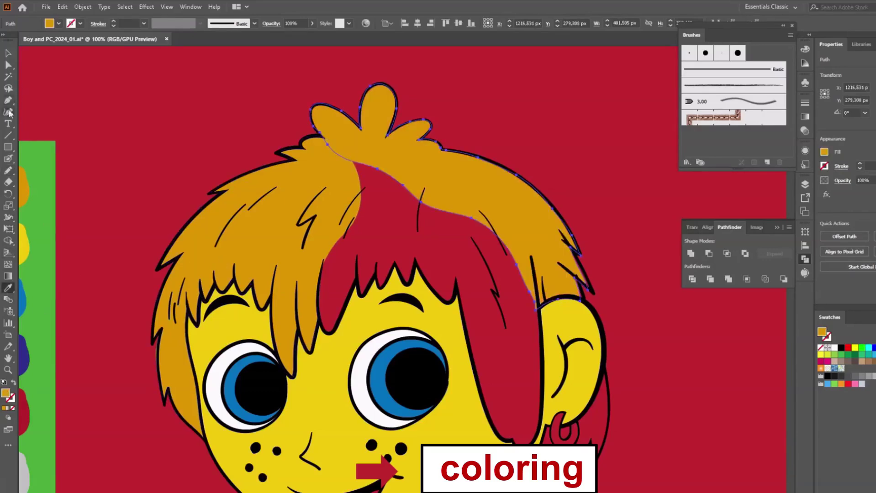
- Pull the orange fill's upper curve and spike-tip anchor onto the black hair strokes
left_click(8, 65)
scroll(570, 274, "up", 3)
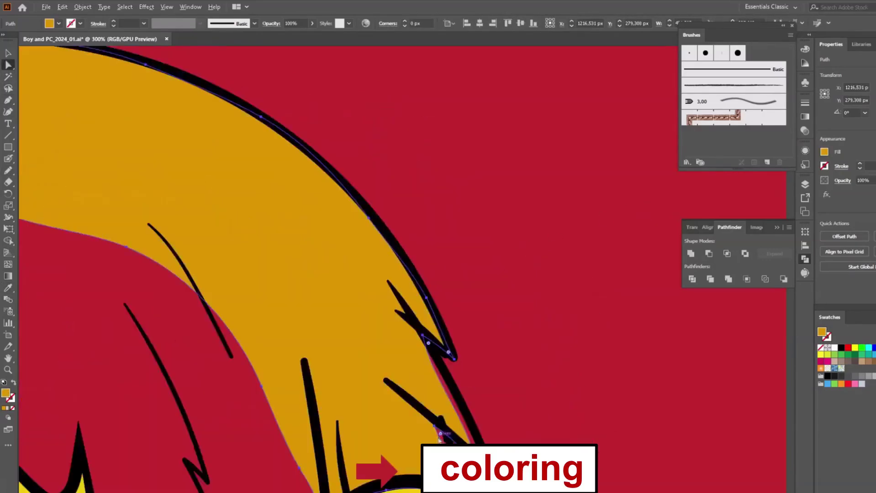
scroll(537, 391, "up", 2)
scroll(531, 433, "up", 2)
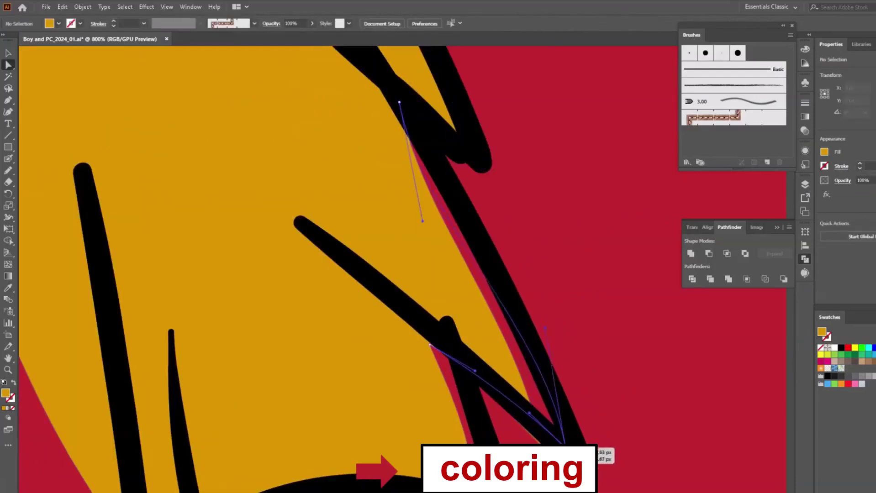
left_click(465, 247)
left_click_drag(422, 221, 400, 104)
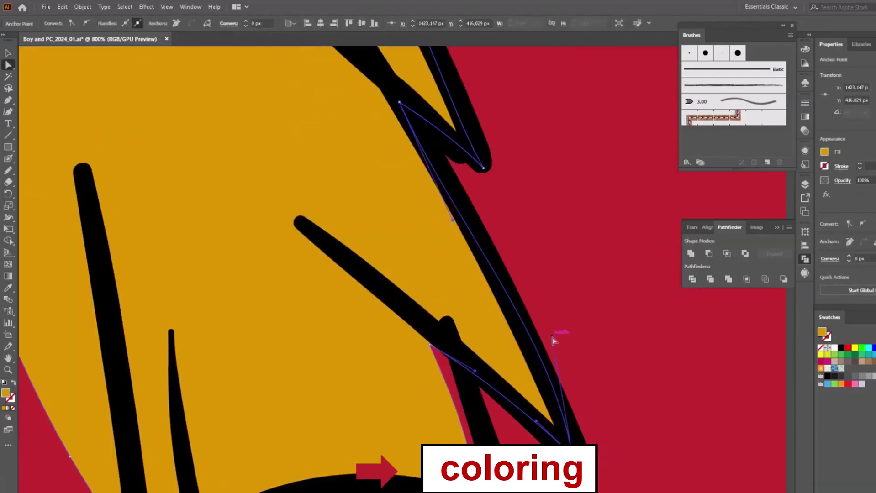
left_click_drag(438, 348, 451, 346)
scroll(446, 358, "down", 1)
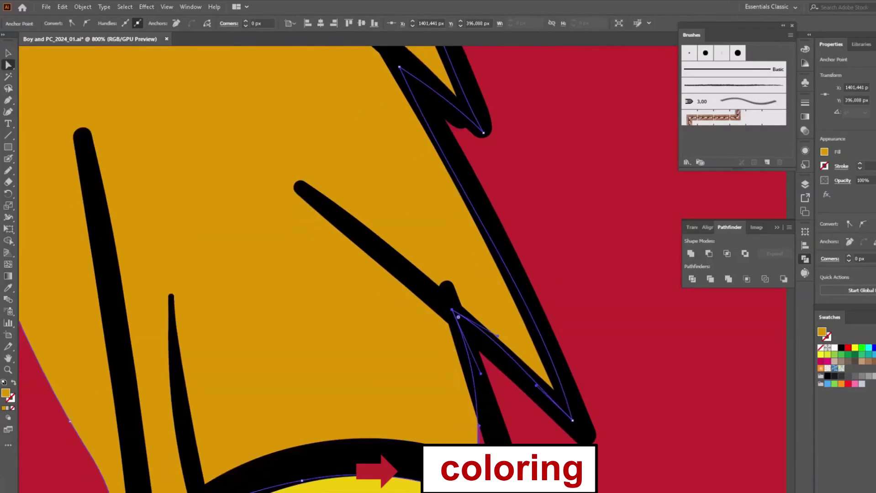
scroll(411, 411, "down", 1)
left_click(325, 415)
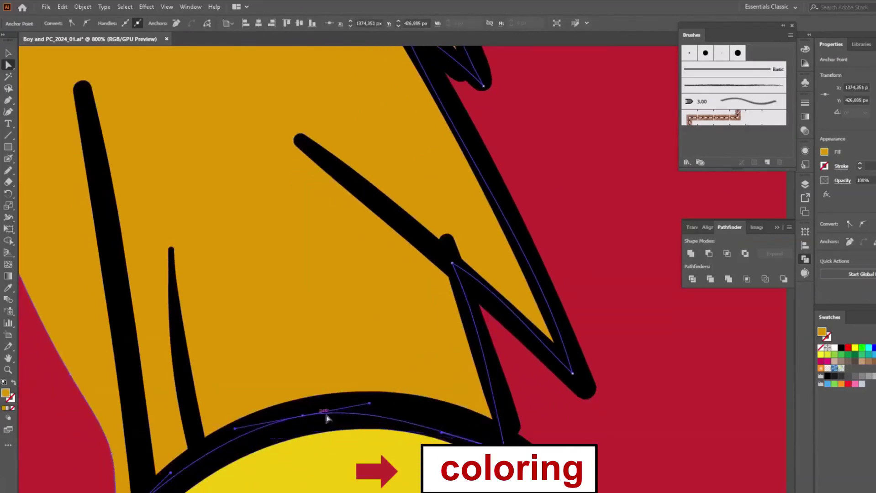
scroll(325, 416, "down", 2)
scroll(337, 153, "up", 2)
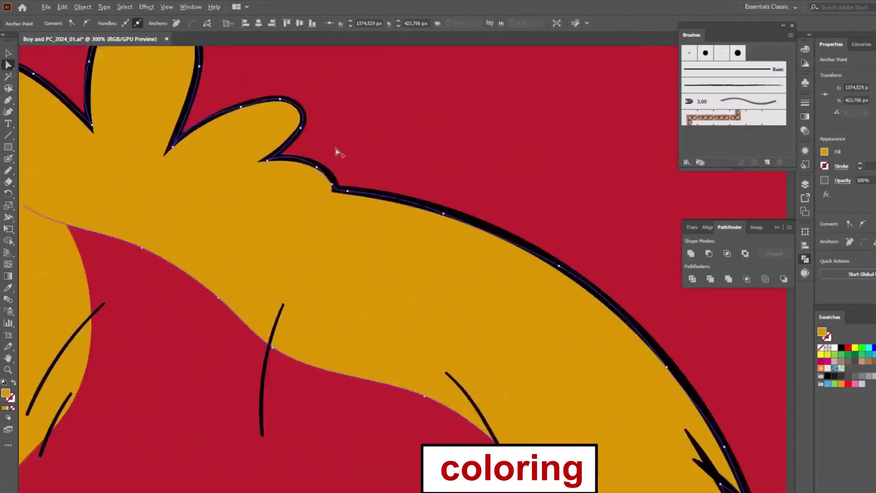
scroll(337, 153, "up", 2)
- Reshape the fill around the hair bump and left notch to follow the black outline
left_click_drag(341, 292, 401, 319)
scroll(459, 217, "down", 2)
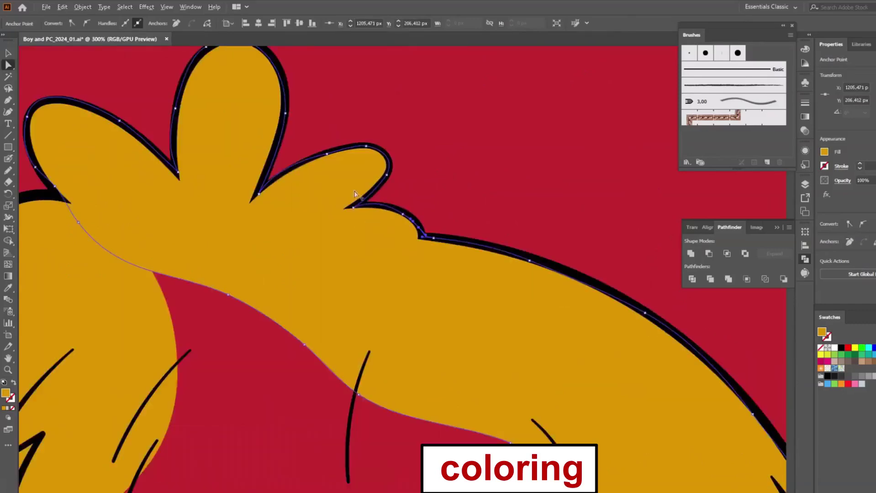
scroll(354, 194, "up", 3)
left_click_drag(358, 238, 396, 229)
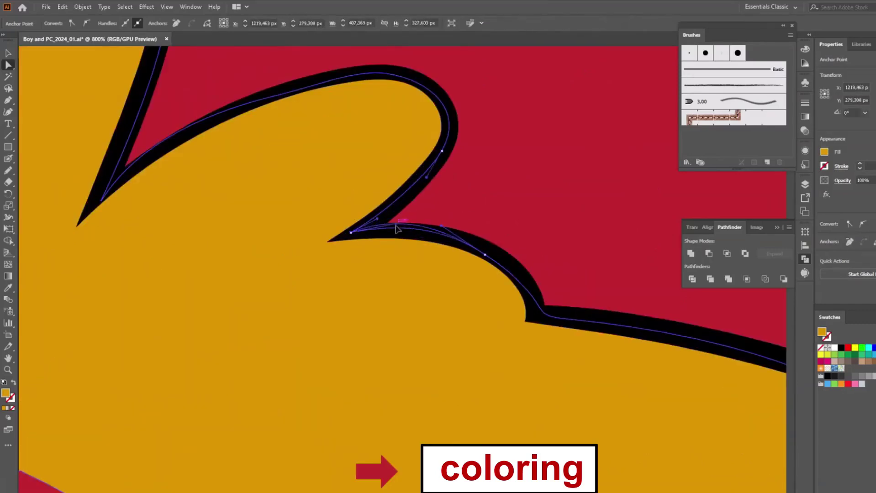
scroll(396, 228, "down", 3)
scroll(342, 196, "up", 2)
left_click_drag(244, 250, 270, 205)
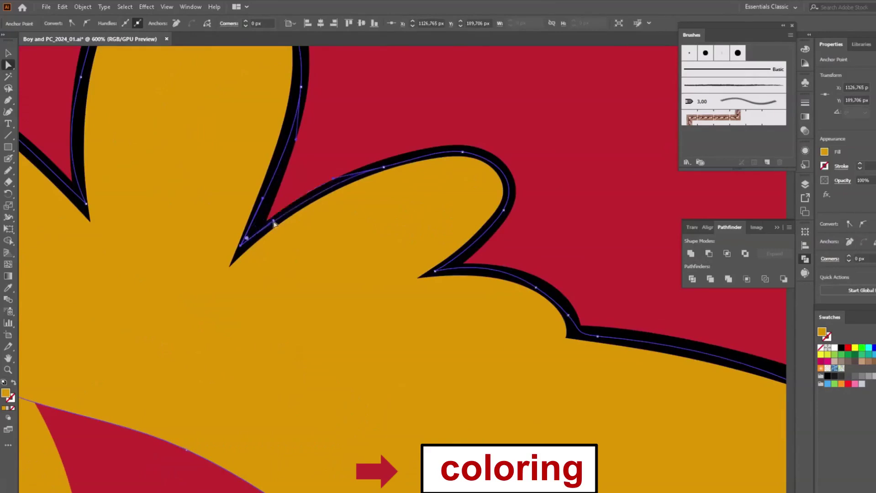
scroll(335, 205, "down", 3)
scroll(269, 197, "up", 3)
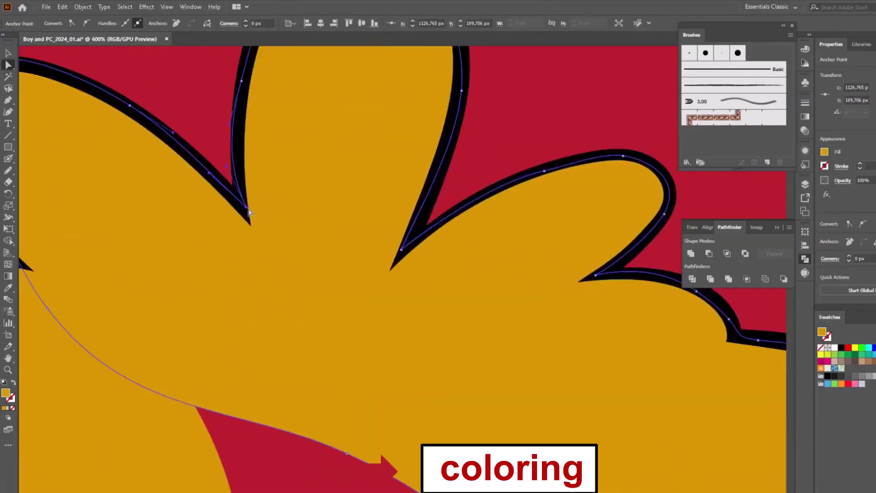
left_click(236, 198)
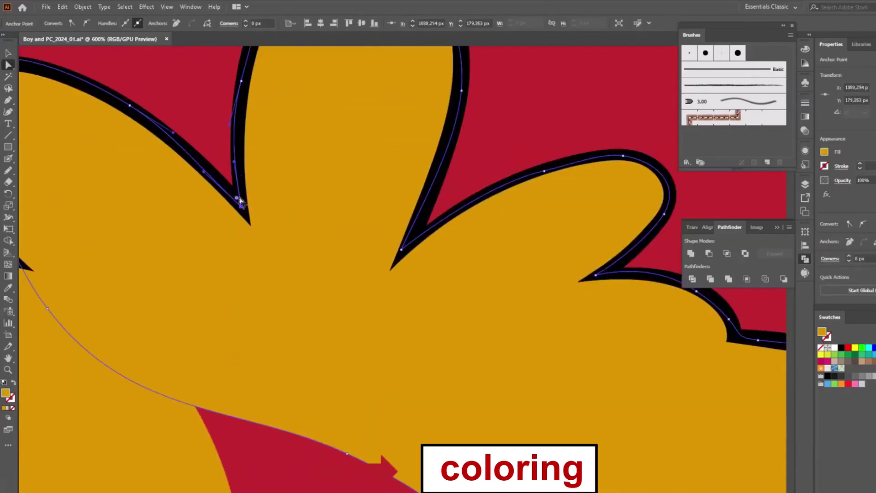
scroll(239, 201, "down", 5)
scroll(500, 176, "up", 4)
scroll(573, 174, "up", 2)
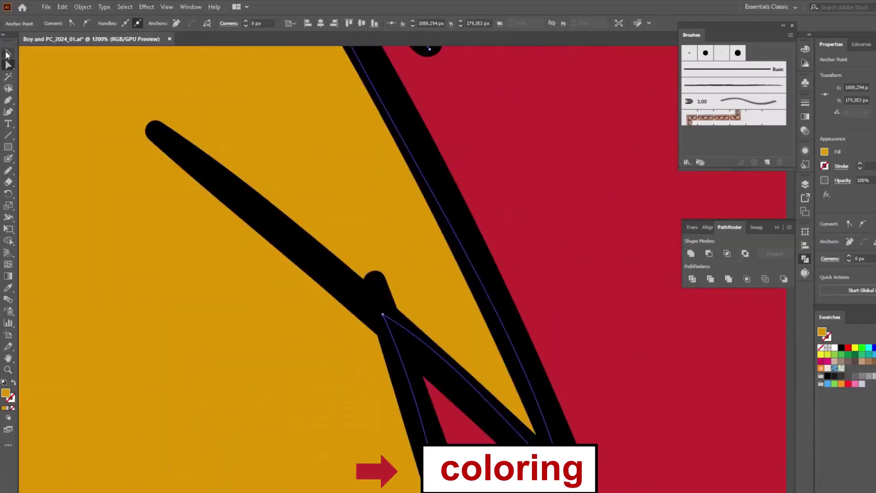
left_click(7, 54)
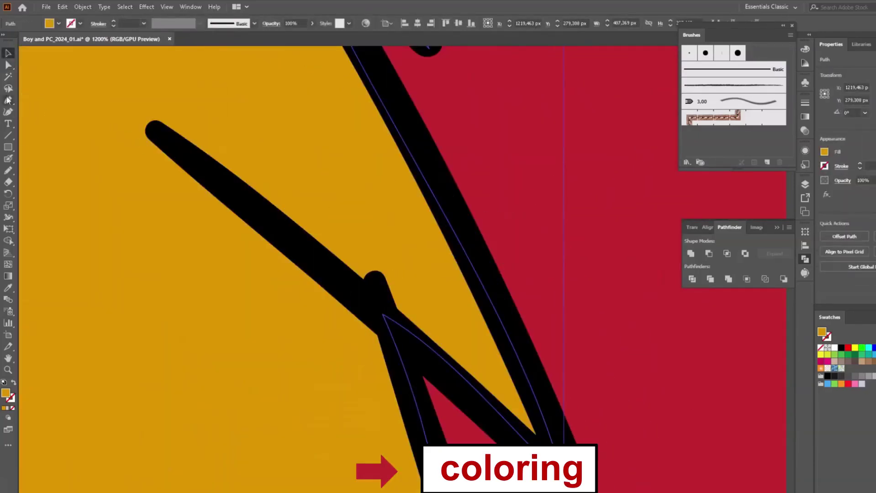
- Select the BLACK LINES compound path and erase the black at the strand junction
left_click(804, 184)
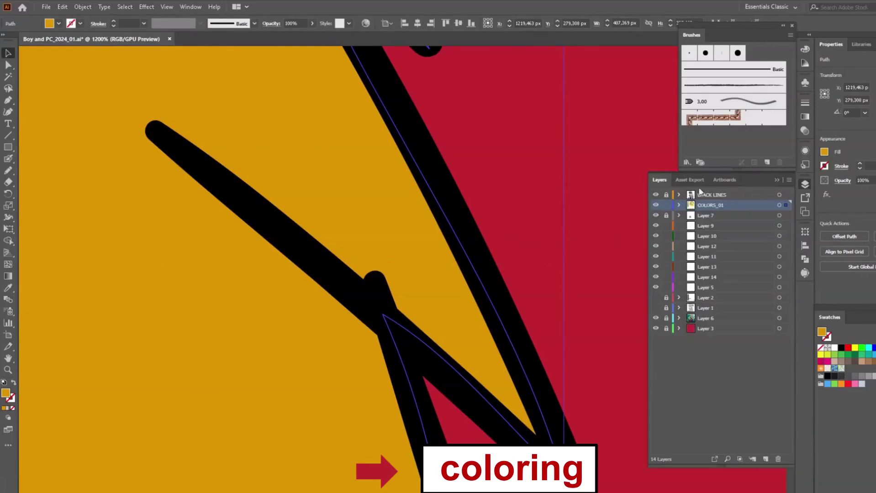
left_click(350, 266)
left_click(8, 181)
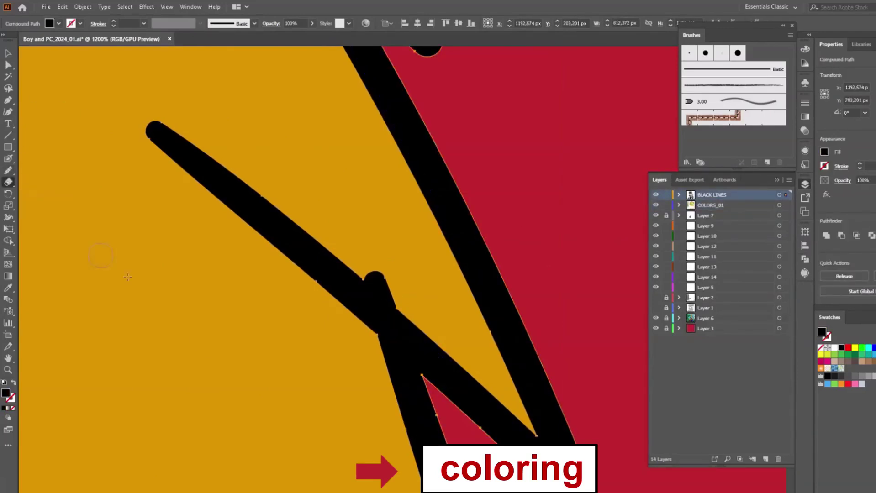
mouse_move(414, 274)
left_mouse_down()
mouse_move(396, 297)
mouse_move(375, 274)
left_mouse_up()
scroll(428, 290, "down", 4)
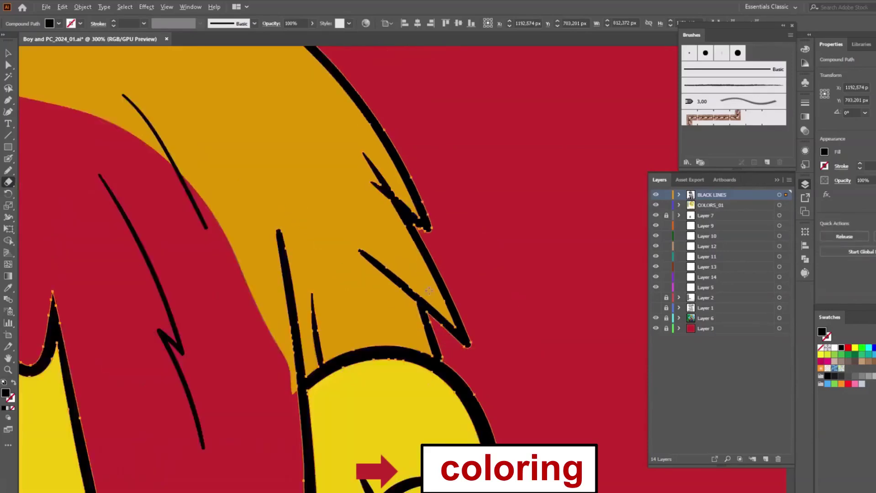
scroll(429, 291, "up", 4)
- Erase the extra black segment, shorten the thin spike and remove the stray strand mark
mouse_move(176, 110)
left_mouse_down()
mouse_move(290, 224)
mouse_move(182, 163)
mouse_move(292, 227)
left_mouse_up()
scroll(304, 236, "down", 2)
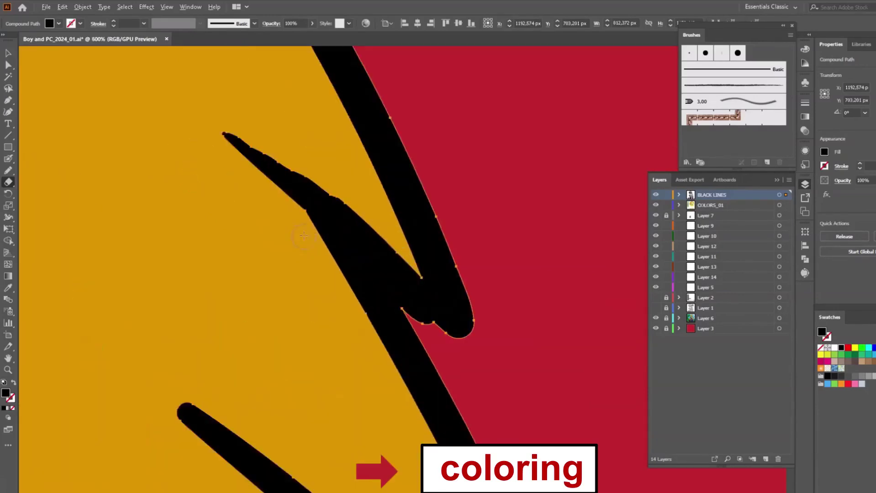
left_click_drag(254, 131, 228, 136)
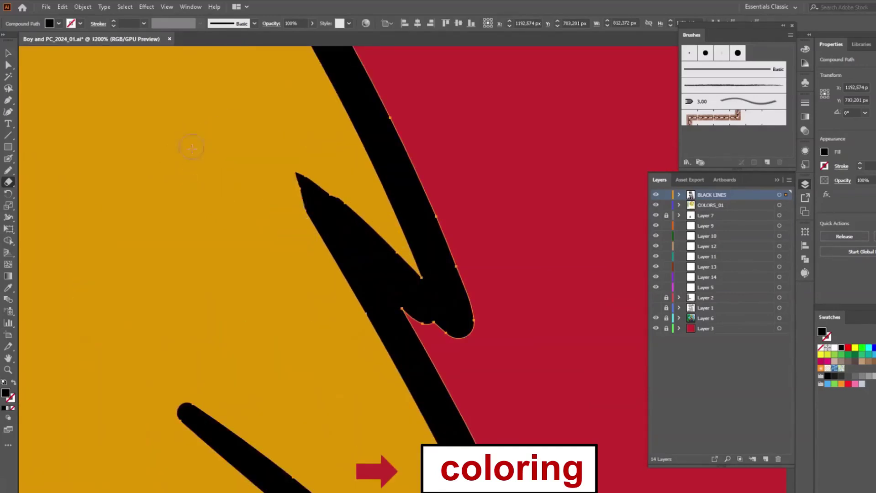
scroll(192, 148, "down", 3)
scroll(274, 229, "down", 2)
mouse_move(299, 268)
left_mouse_down()
mouse_move(300, 307)
mouse_move(231, 230)
left_mouse_up()
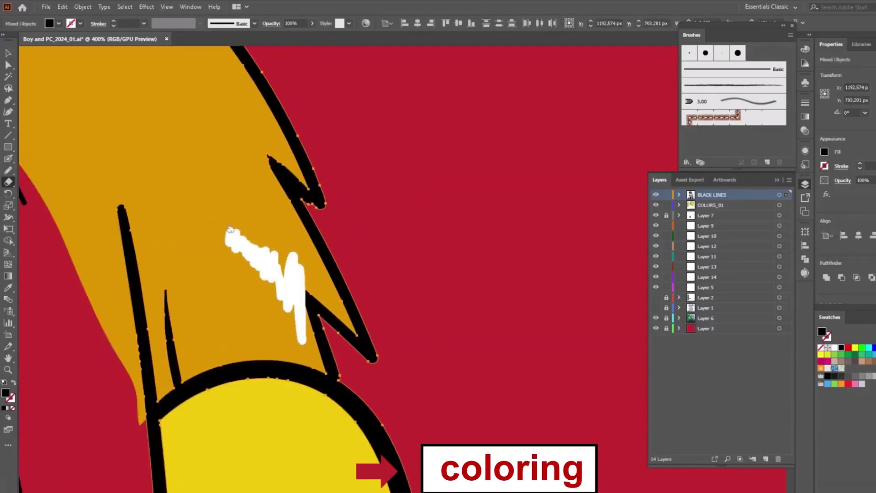
scroll(234, 195, "down", 5)
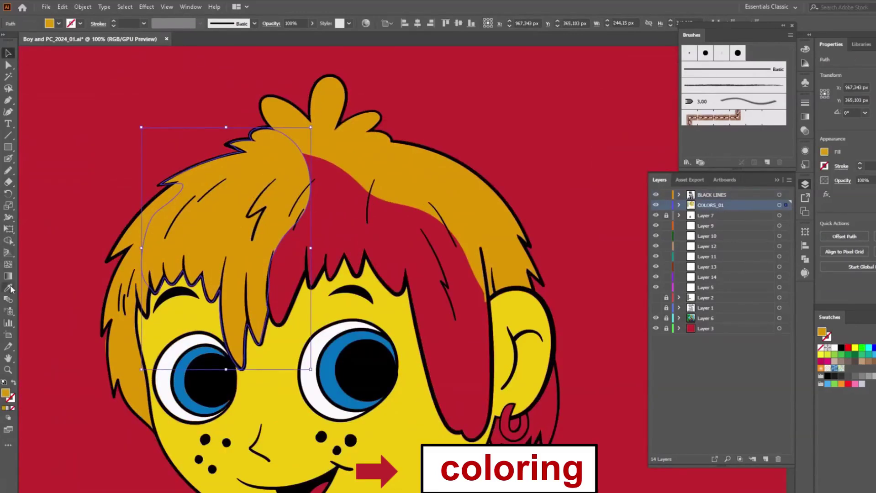
- Draw a closed Pencil shape around the red hair strip and fill it orange
left_click(7, 170)
left_click_drag(288, 171, 482, 244)
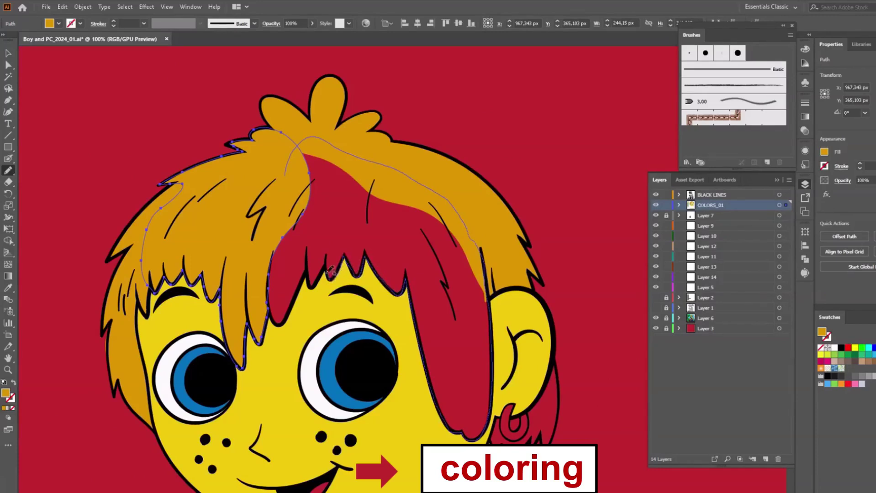
left_click_drag(279, 319, 279, 321)
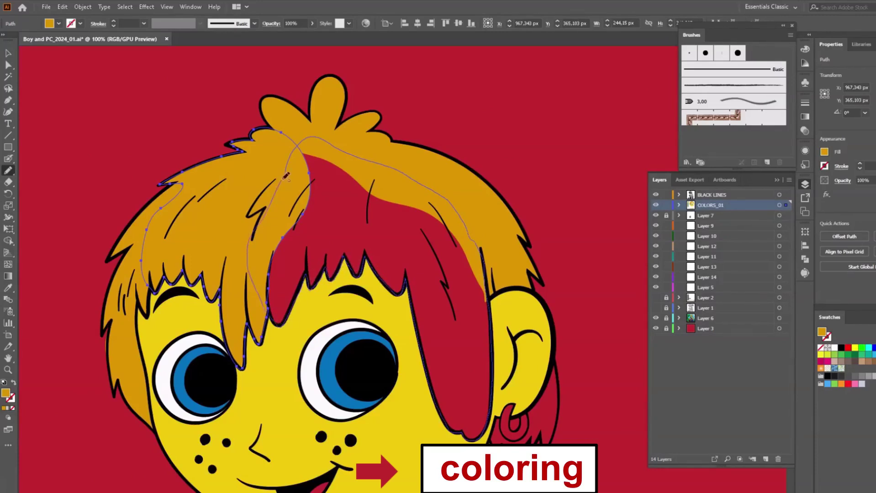
key("i")
scroll(421, 431, "up", 3)
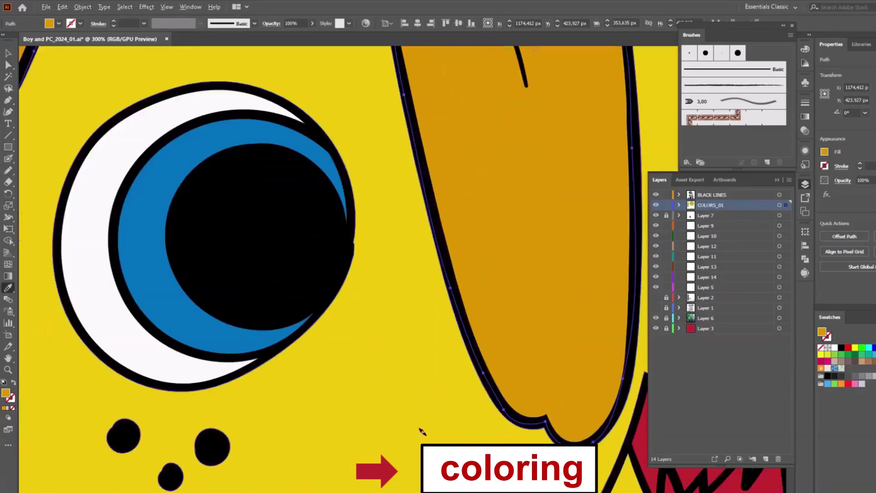
- Move the orange shape's valley, left-edge and top-spike anchors onto the black fringe outline
key("a")
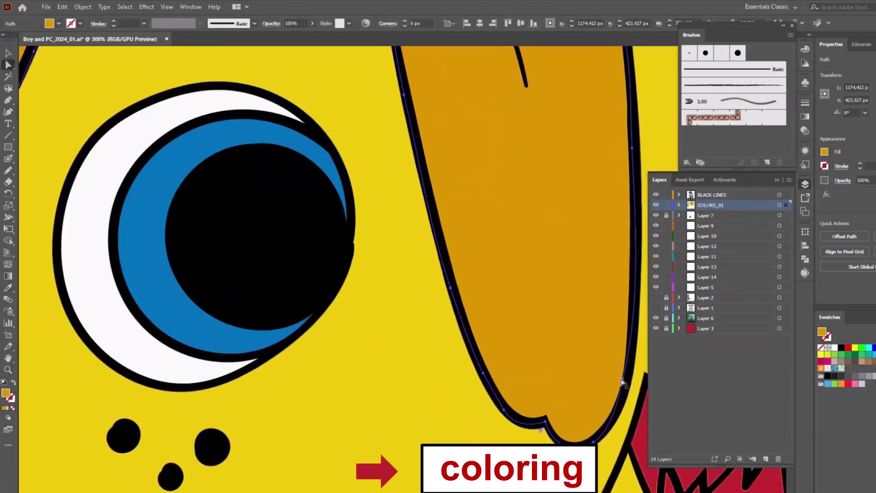
left_click(624, 380)
scroll(624, 384, "down", 3)
scroll(292, 215, "up", 4)
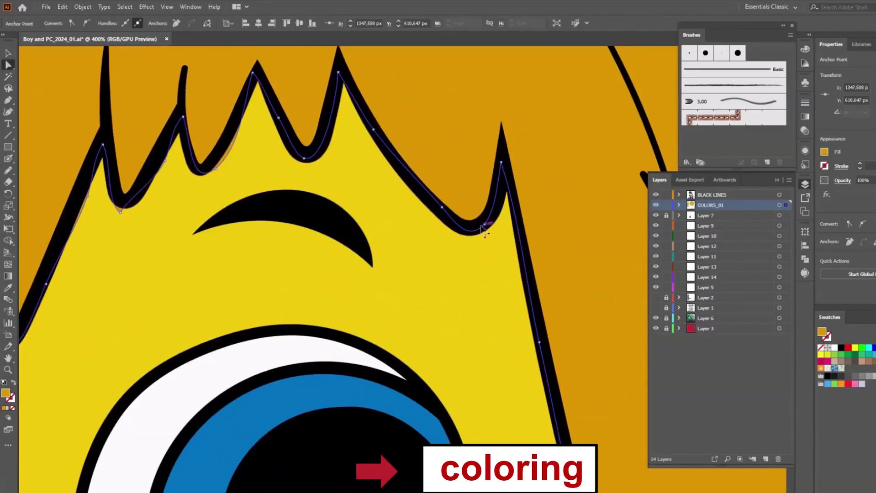
left_click(339, 71)
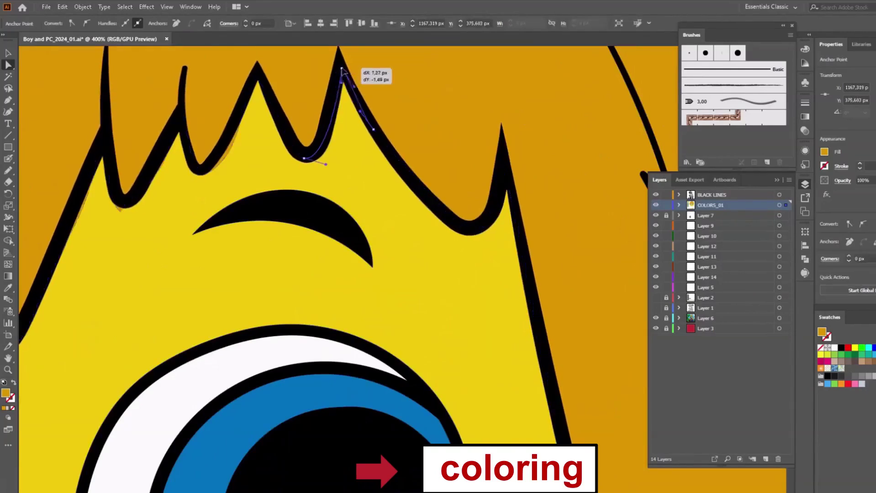
left_click(217, 171)
left_click_drag(120, 211, 123, 192)
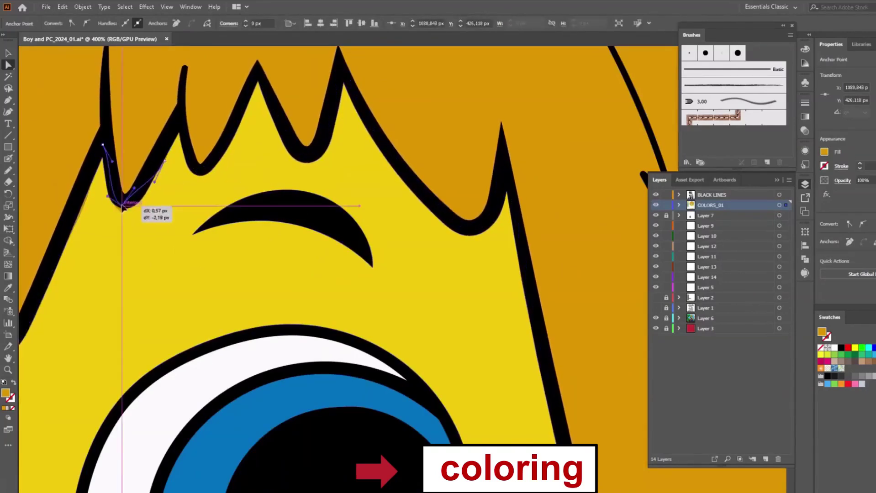
left_click(85, 185)
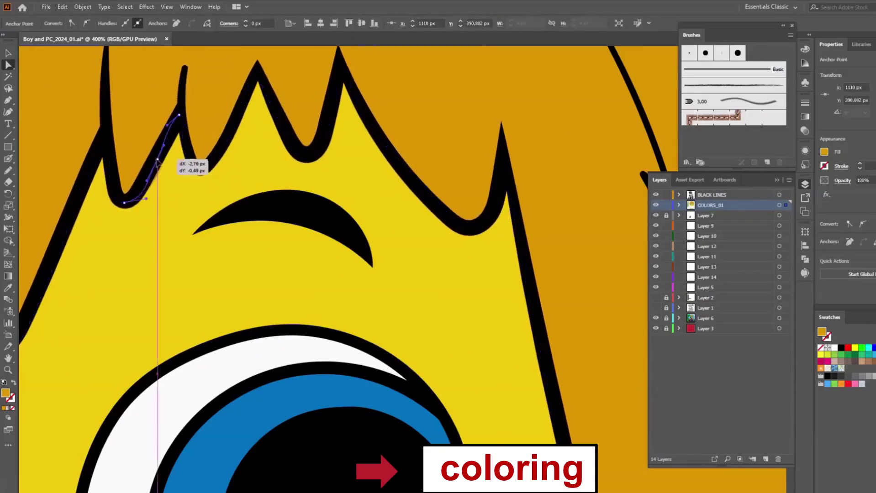
mouse_move(186, 118)
left_mouse_down()
mouse_move(204, 173)
mouse_move(187, 185)
left_mouse_up()
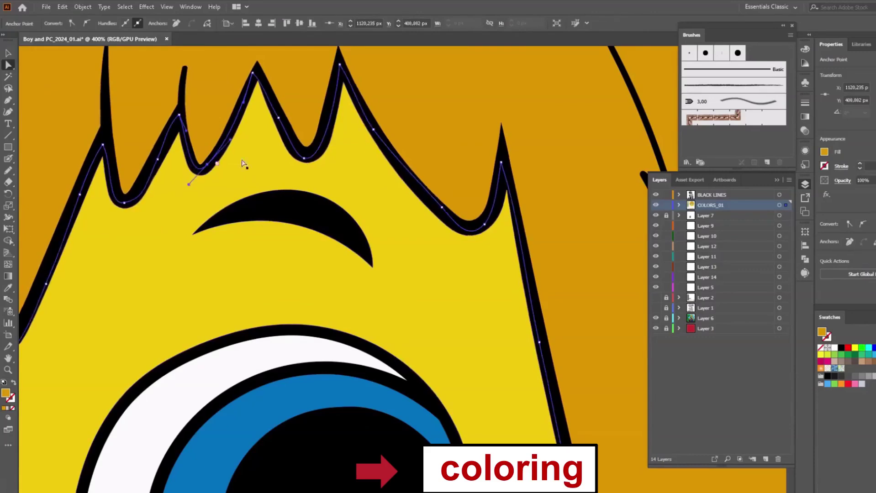
left_click_drag(252, 73, 257, 80)
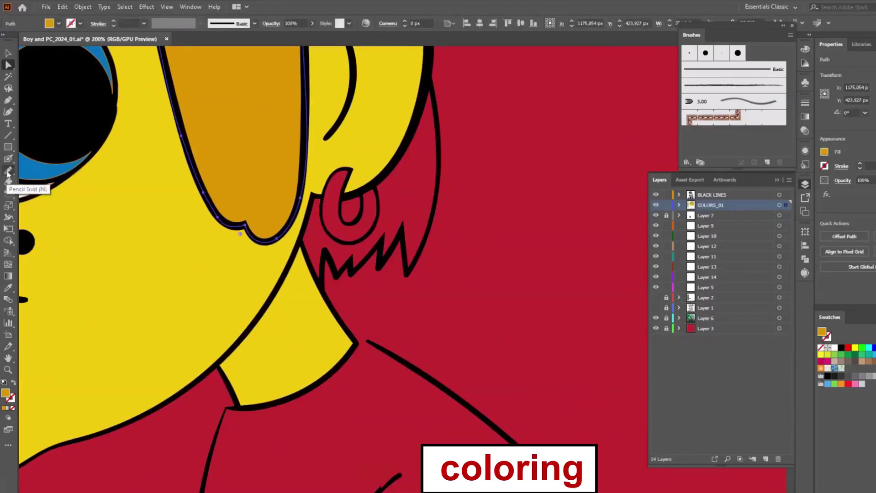
- Trace a closed shape around the hair by the ear and fill it ochre
key("n")
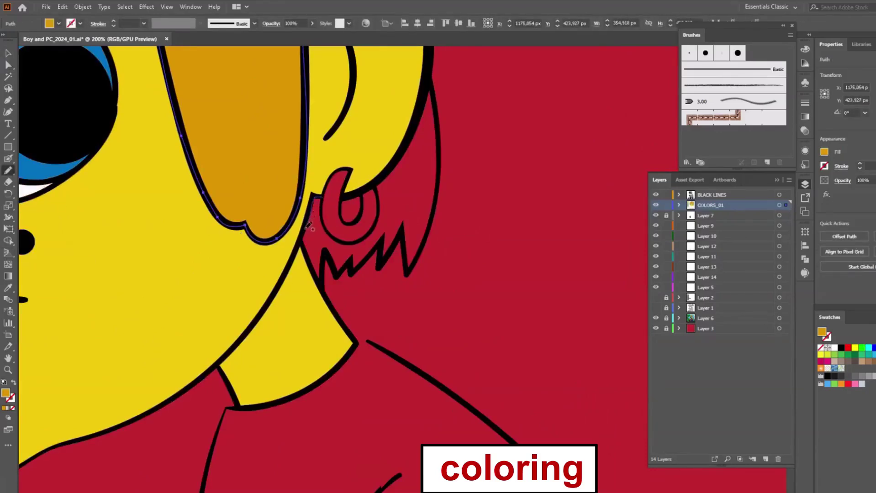
left_click_drag(308, 225, 315, 271)
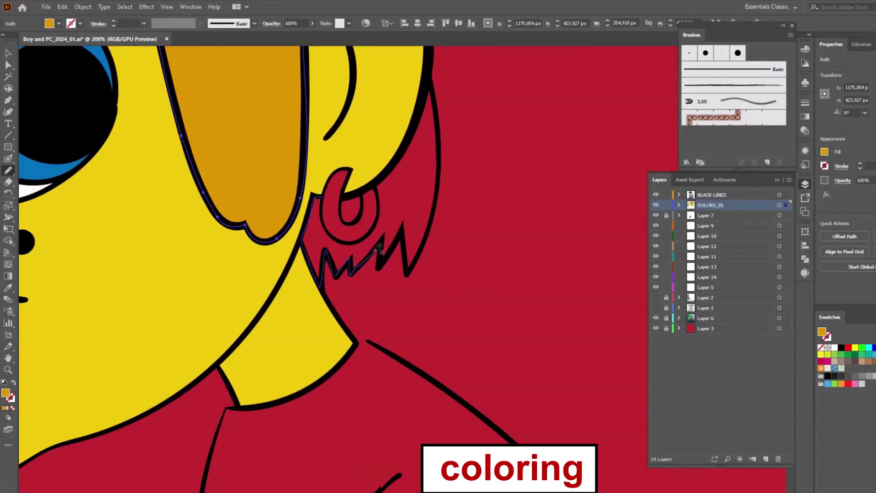
mouse_move(378, 249)
left_mouse_down()
mouse_move(399, 236)
mouse_move(408, 264)
left_mouse_up()
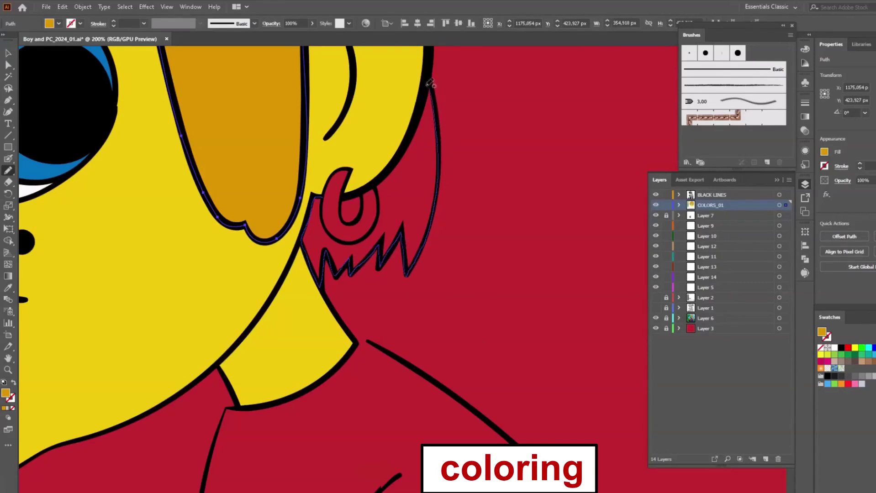
left_click_drag(428, 85, 385, 173)
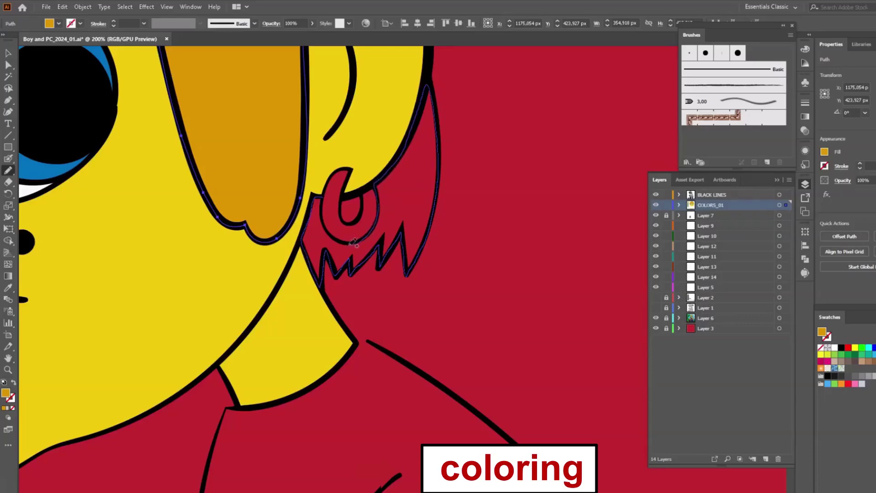
left_click_drag(327, 194, 321, 197)
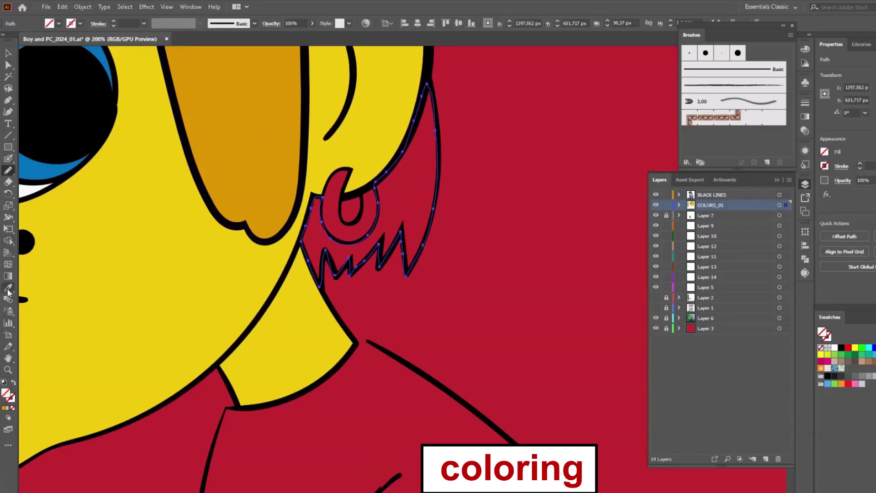
left_click(8, 288)
left_click(263, 168)
- Fit the shape's top and middle zigzag points onto the hair outline
left_click(7, 64)
scroll(318, 260, "up", 3)
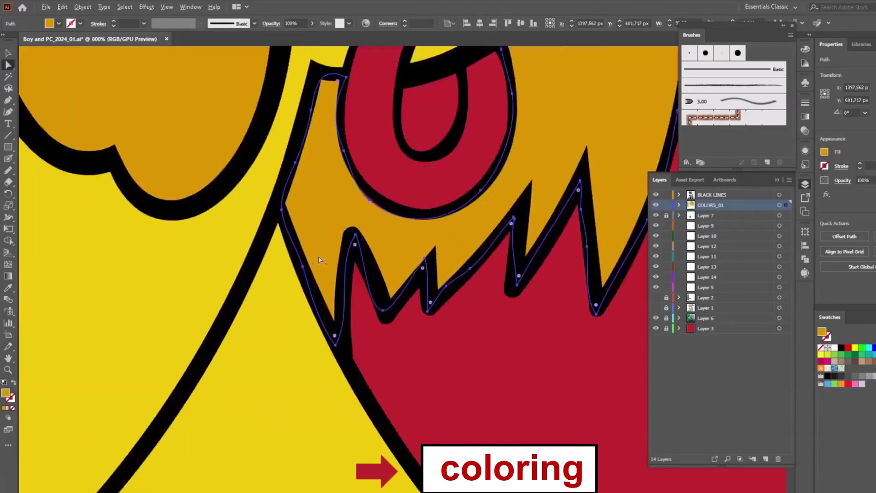
scroll(319, 259, "up", 3)
key("ctrl+z")
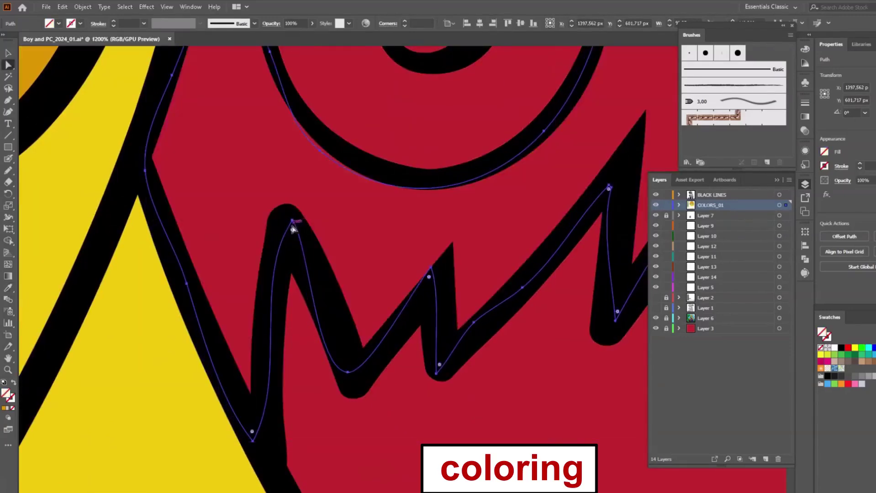
key("ctrl+shift+z")
left_click_drag(291, 221, 304, 248)
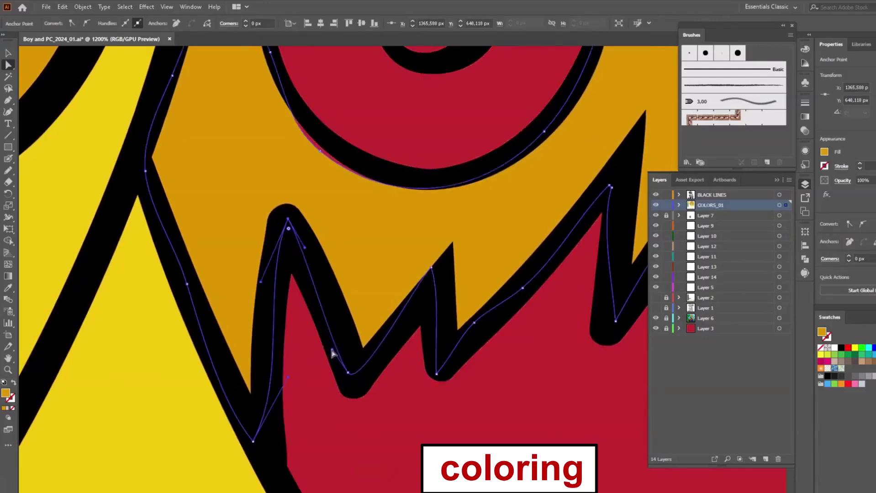
left_click_drag(431, 267, 443, 269)
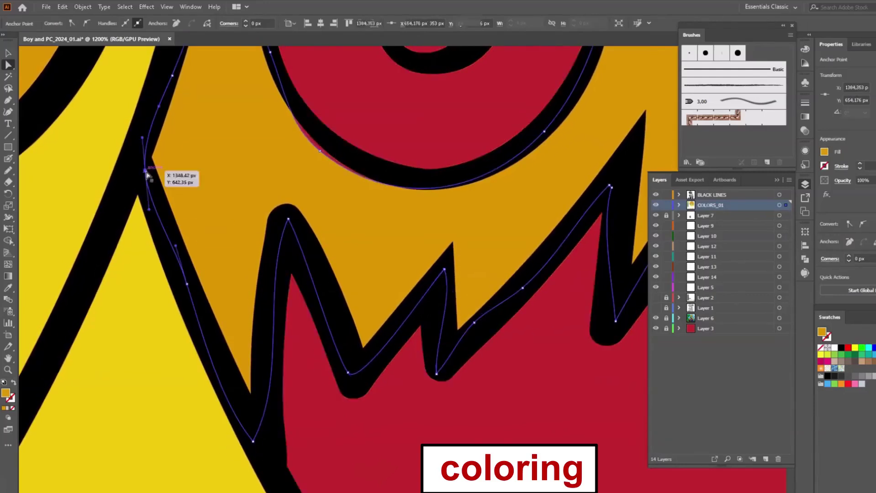
- Pull the left corner and bottom zigzag points onto the black outline
left_click_drag(145, 171, 136, 161)
scroll(248, 307, "down", 1)
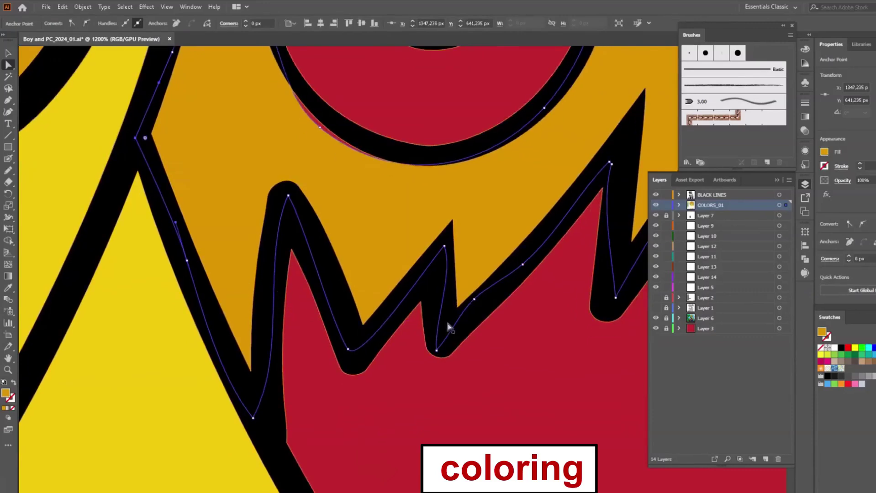
left_click_drag(446, 318, 477, 307)
scroll(422, 257, "down", 2)
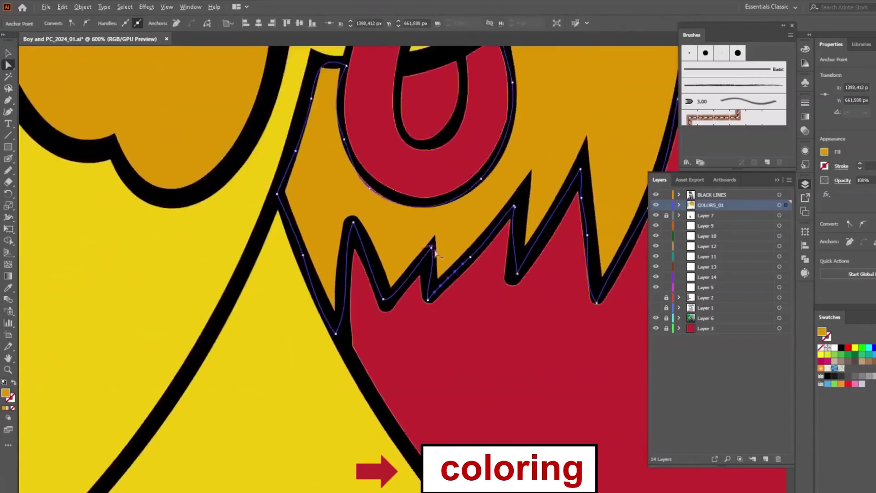
scroll(472, 233, "up", 2)
scroll(472, 232, "up", 2)
left_click_drag(523, 318, 518, 319)
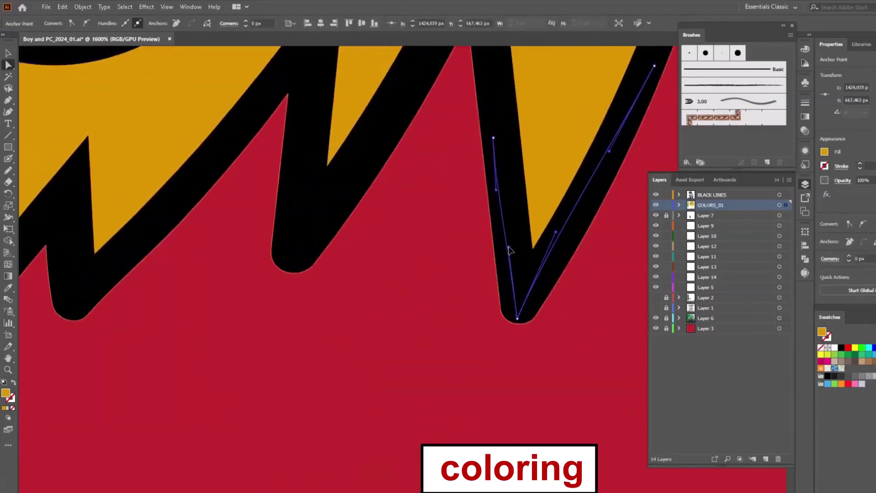
scroll(519, 252, "down", 1)
- Trace a closed Pencil shape inside the earring's hole, filled ochre
scroll(410, 161, "down", 1)
scroll(410, 161, "up", 1)
key("n")
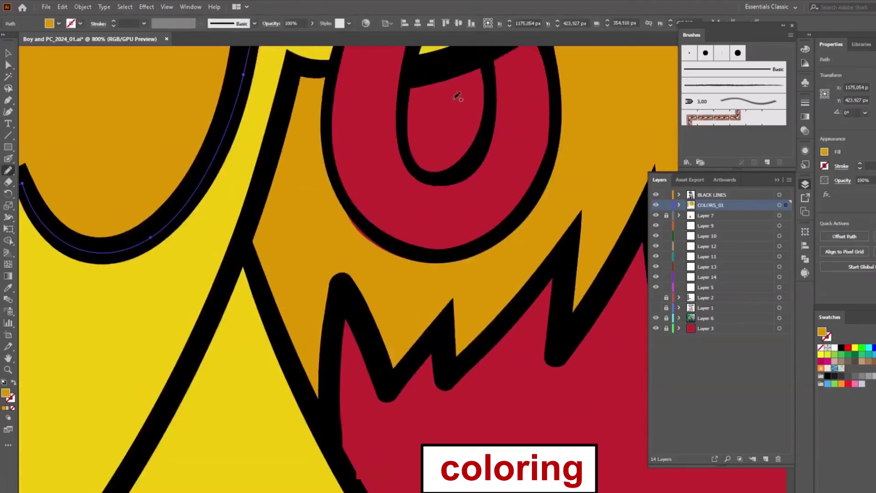
left_click_drag(486, 114, 405, 127)
left_click_drag(416, 199, 486, 168)
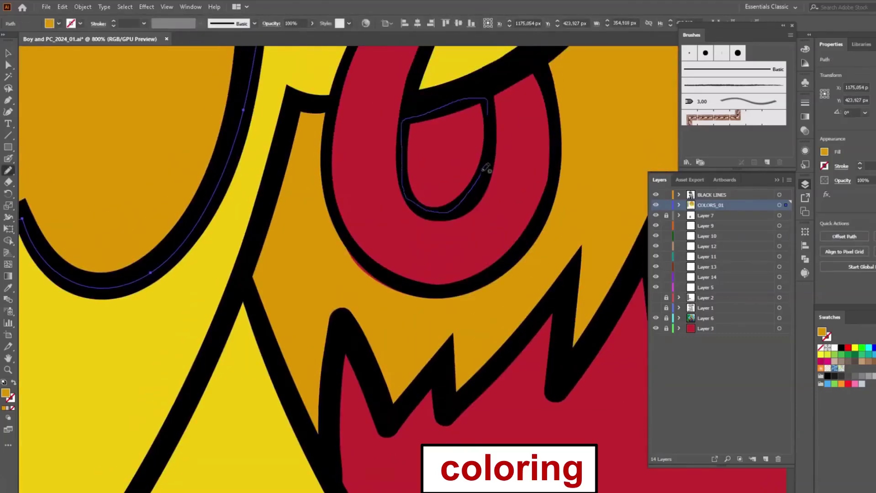
left_click_drag(493, 114, 488, 101)
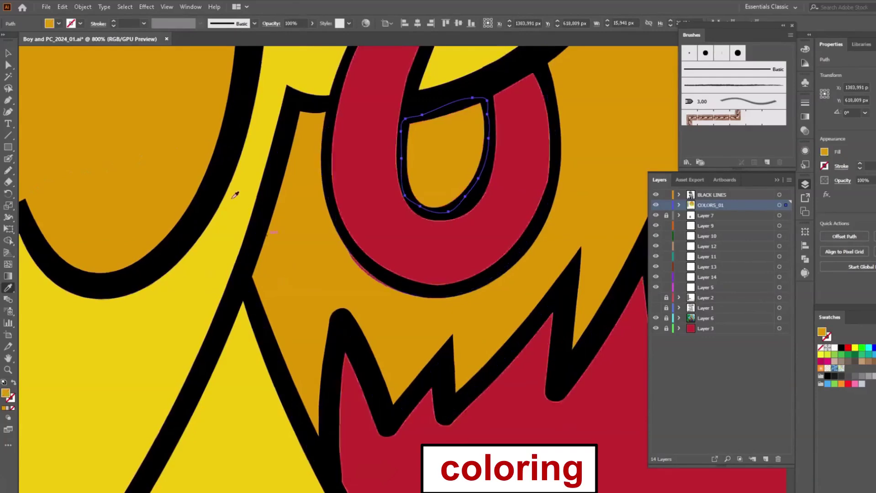
- Select the ring's bottom curve and lower-right anchor with Direct Selection to adjust them
key("v")
left_click(337, 280)
key("a")
left_click(369, 270)
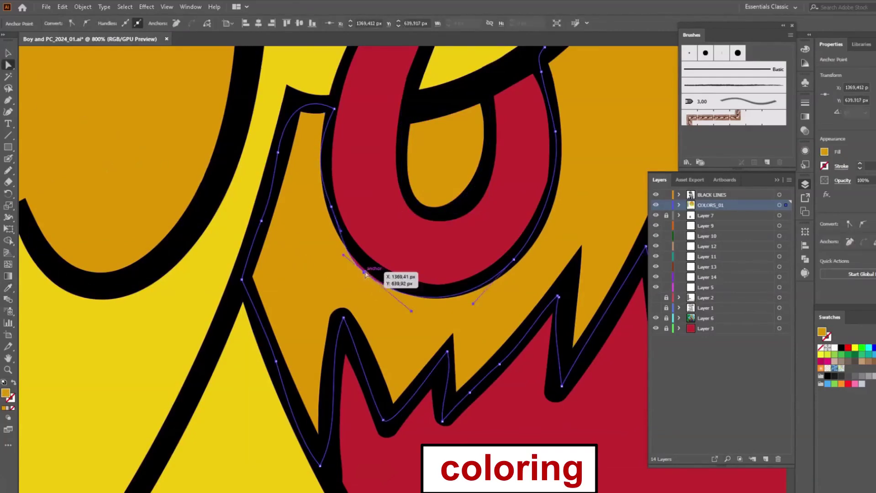
left_click(514, 260)
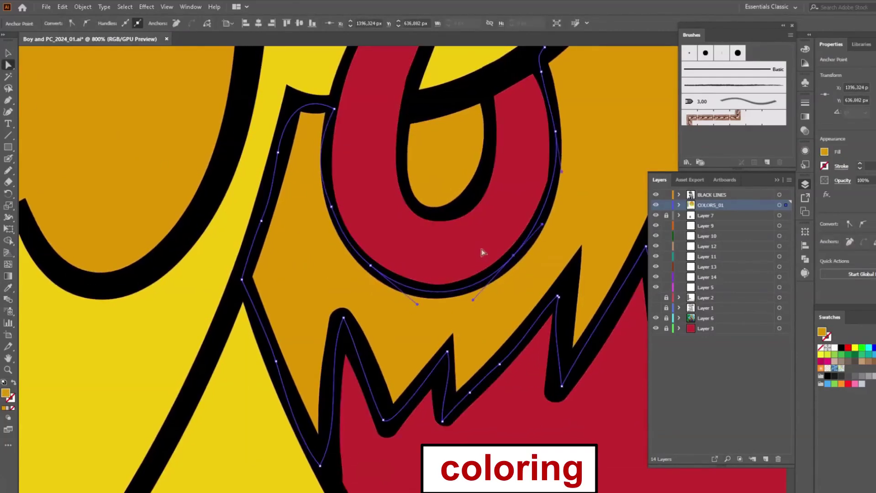
scroll(481, 251, "down", 1)
- Trace a closed shape around the earring ring and fill it with the palette grey
key("ctrl+minus")
scroll(456, 229, "up", 3)
key("ctrl+shift+a")
key("n")
left_click_drag(445, 199, 371, 259)
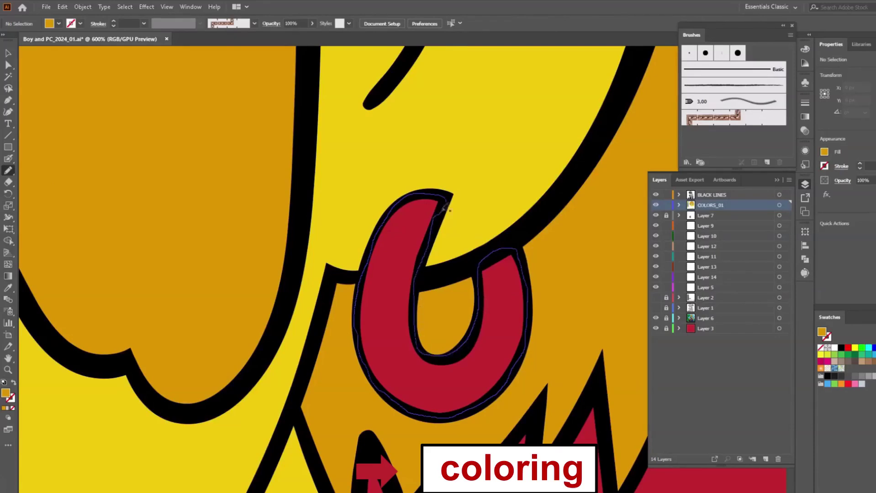
left_click_drag(449, 210, 447, 204)
left_click(8, 288)
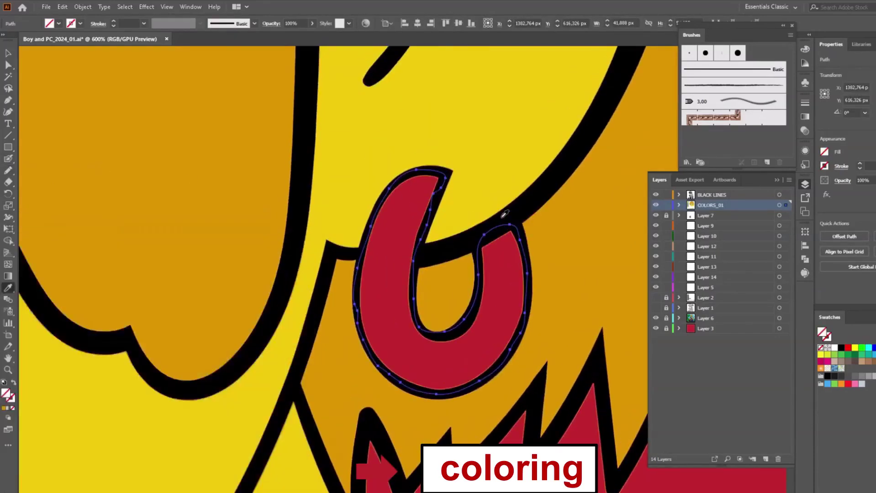
key("ctrl+minus")
key("ctrl+minus")
key("ctrl+minus")
left_click(221, 250)
scroll(221, 251, "up", 2)
scroll(221, 250, "down", 3)
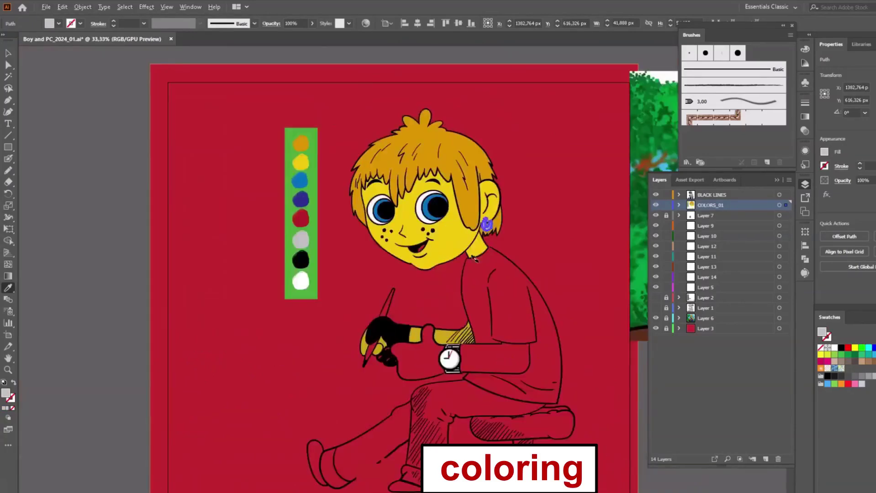
scroll(275, 140, "up", 3)
- Trace the upper shirt sleeve and fill it with palette blue
key("n")
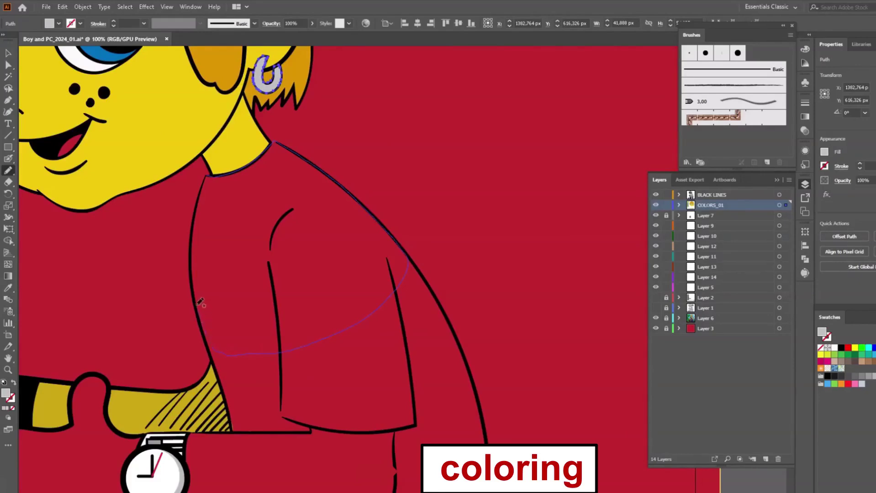
left_click_drag(207, 177, 206, 175)
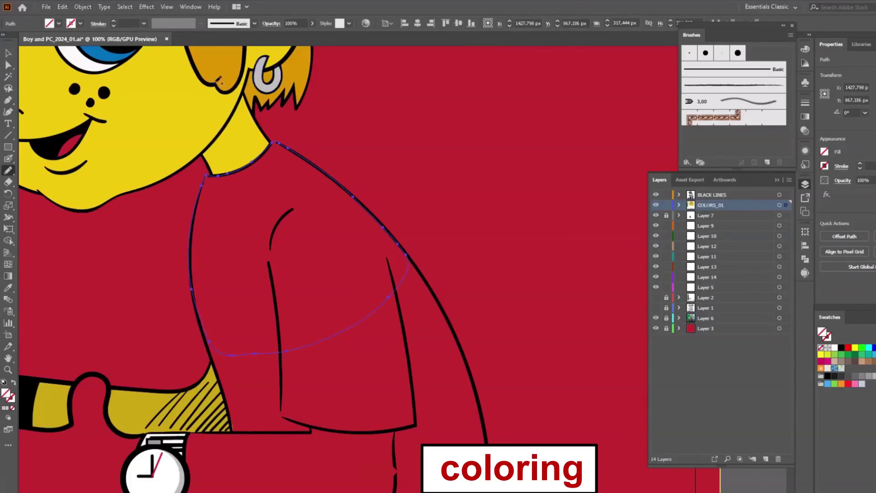
key("ctrl+minus")
key("ctrl+minus")
key("ctrl+minus")
left_click(8, 287)
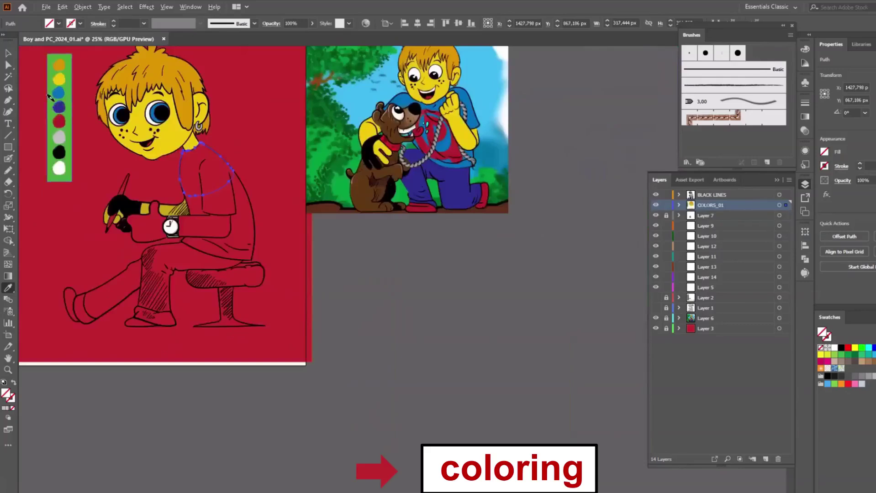
left_click(57, 94)
key("ctrl+plus")
key("ctrl+plus")
key("ctrl+plus")
- Extend blue over the lower sleeve and fill a traced elbow shape with shirt blue
key("n")
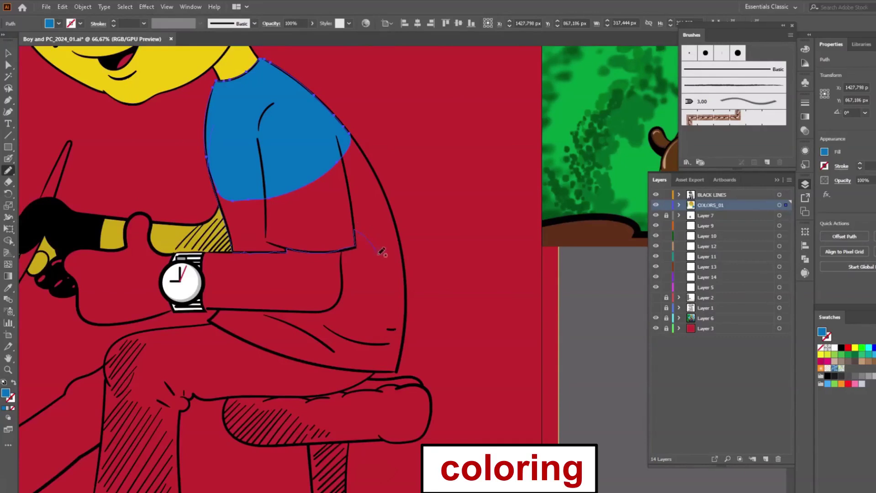
left_click_drag(225, 159, 210, 160)
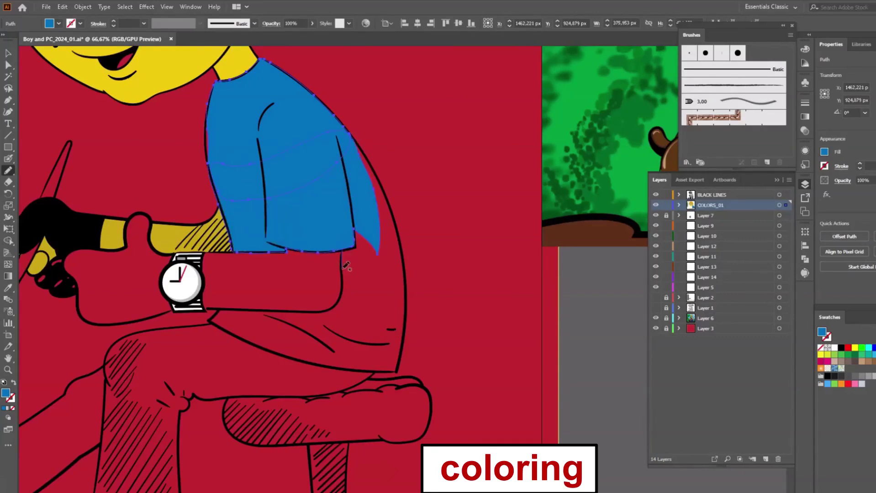
left_click_drag(394, 286, 418, 285)
left_click_drag(337, 197, 341, 255)
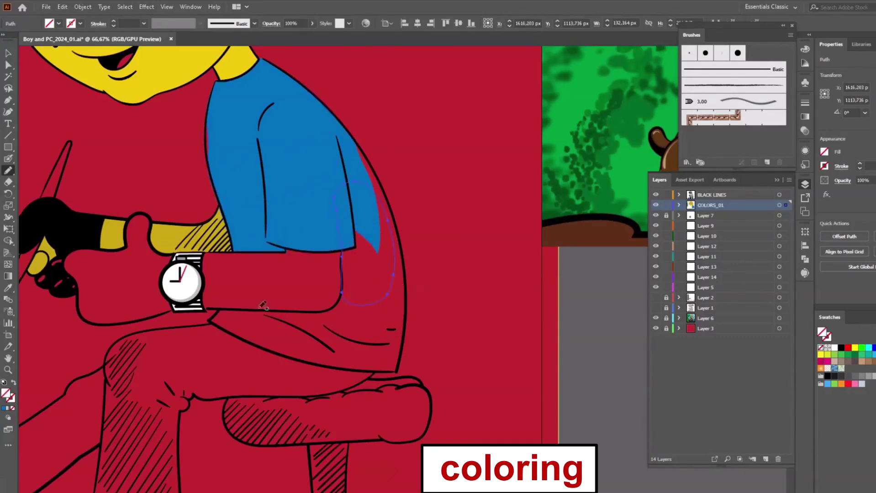
left_click(8, 287)
left_click(222, 103)
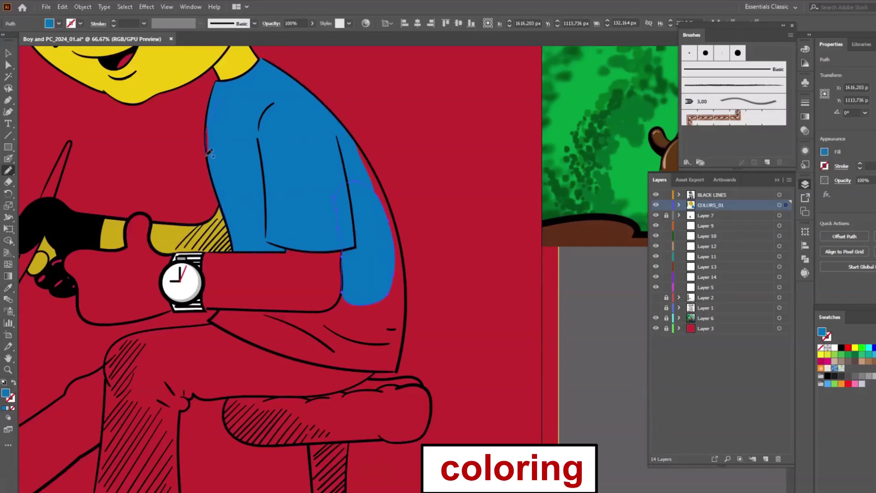
- Add shapes along the sleeve's left and right edges, each filled shirt blue
left_click_drag(208, 152, 213, 170)
key("i")
left_click(238, 195)
key("n")
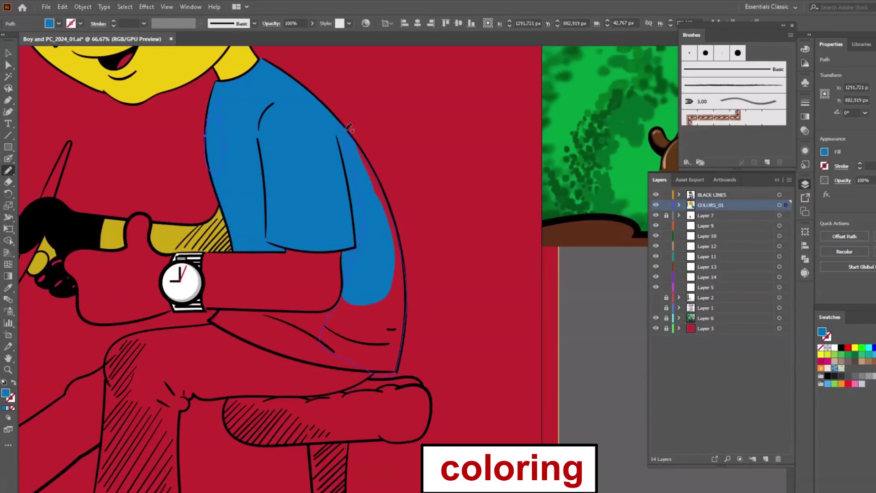
left_click_drag(348, 127, 347, 125)
left_click(8, 287)
left_click(238, 156)
- Trace a closed shape under the forearm and fill it with shirt blue
key("n")
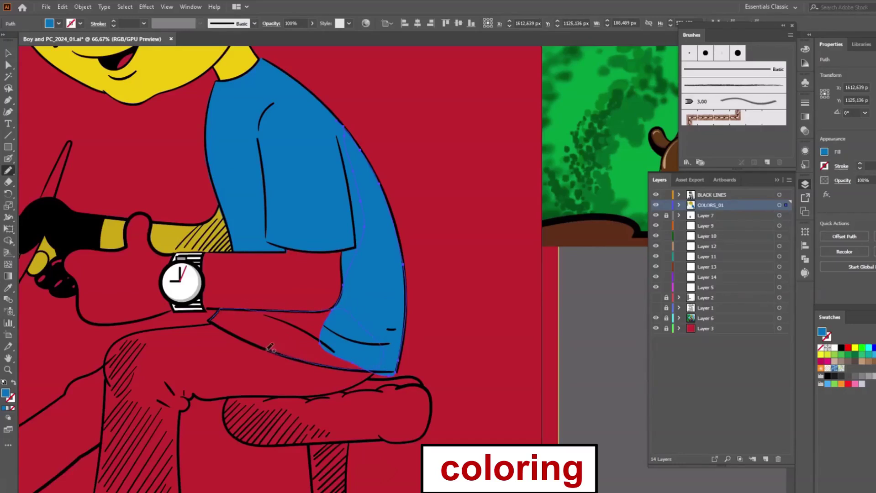
left_click_drag(237, 332, 211, 319)
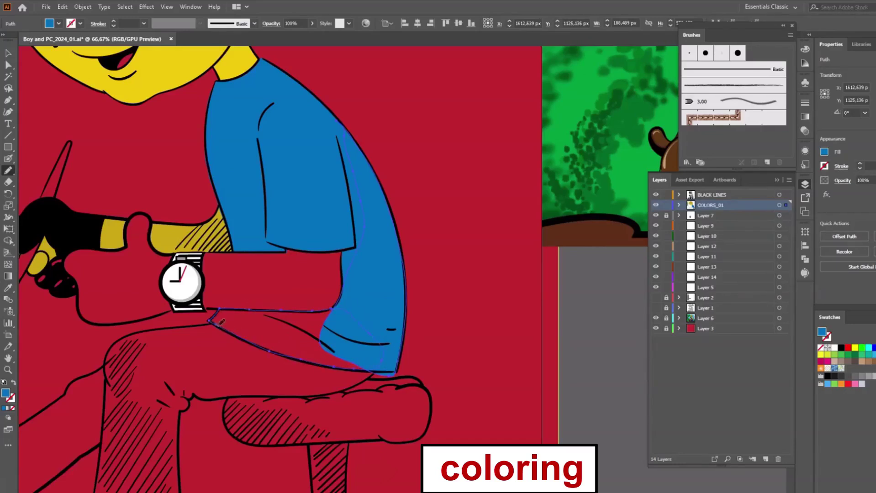
left_click(8, 288)
left_click(242, 209)
- Pull the blue fill's bottom point and edge up to remove the bulge below the outline
scroll(412, 384, "up", 4)
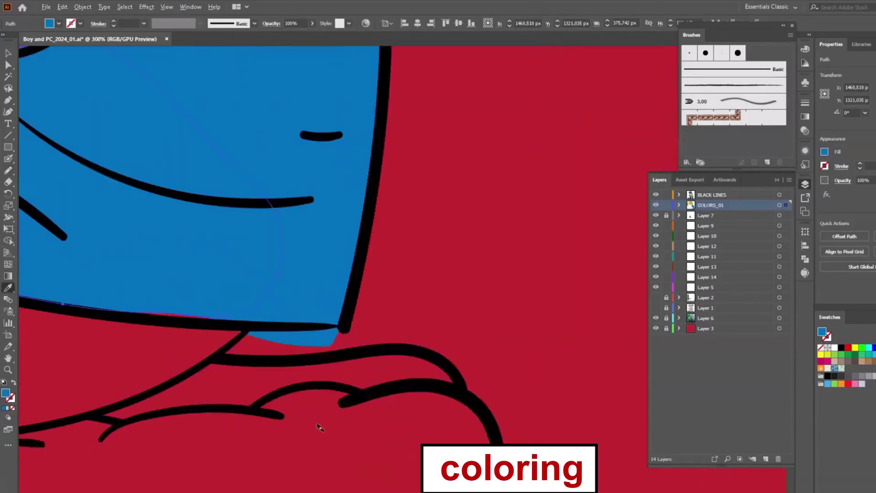
key("v")
left_click(8, 65)
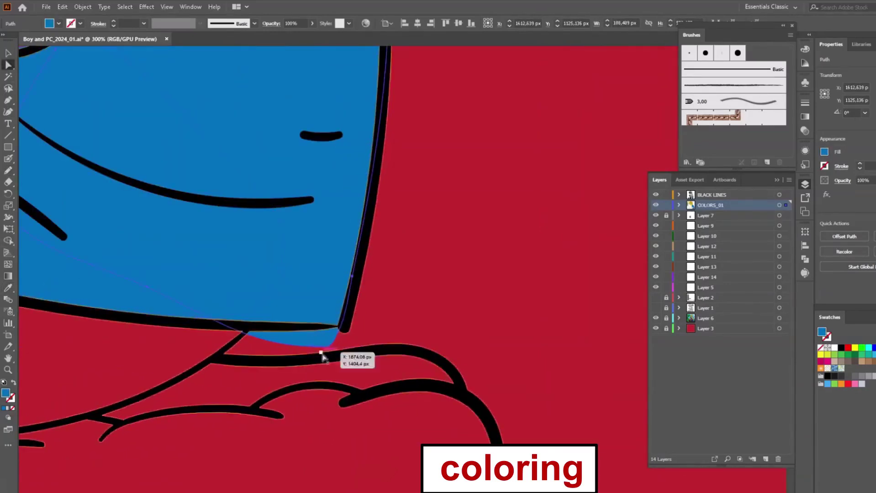
left_click_drag(328, 347, 237, 322)
left_click_drag(147, 286, 137, 317)
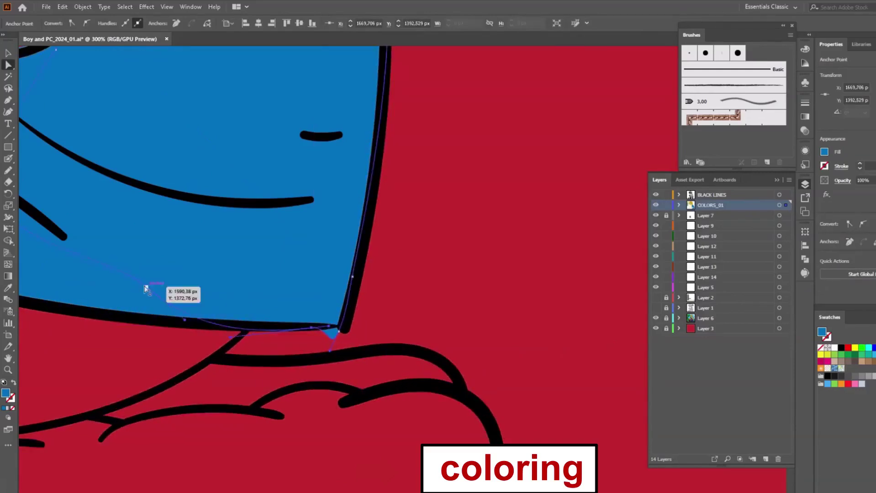
left_click(165, 351)
- Move the blue fill's corner and right edge onto the black outline's corner
left_click(185, 314)
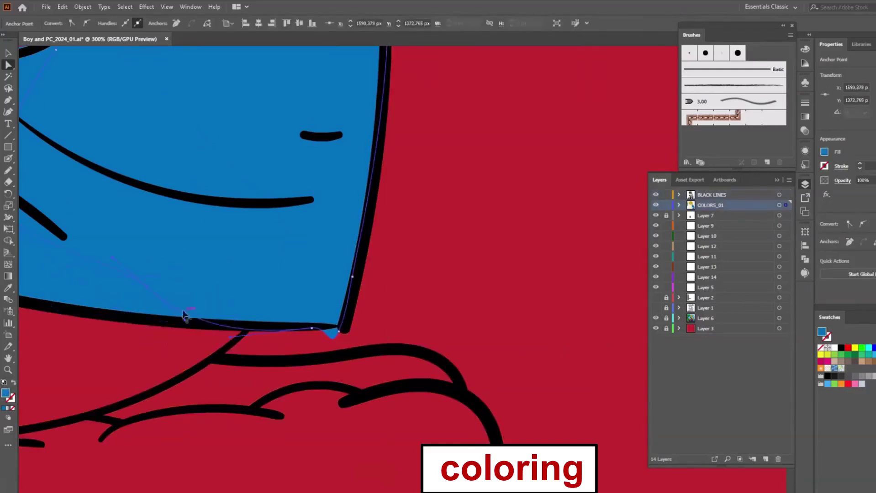
left_click_drag(73, 322, 108, 314)
left_click_drag(330, 355, 343, 337)
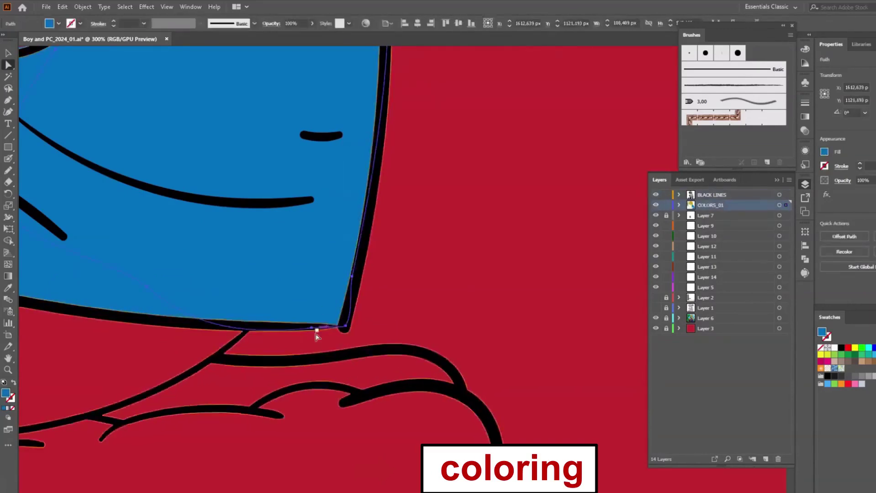
left_click_drag(368, 279, 314, 310)
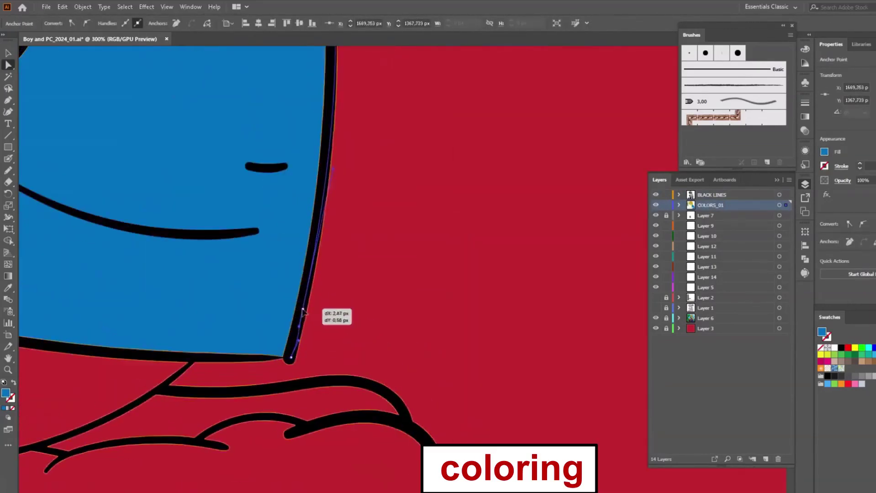
key("ctrl+minus")
key("ctrl+minus")
key("ctrl+minus")
key("ctrl+minus")
key("ctrl+shift+a")
- Trace a closed forearm shape from the watch strap and fill it with the yellow skin colour
key("b")
scroll(340, 286, "up", 3)
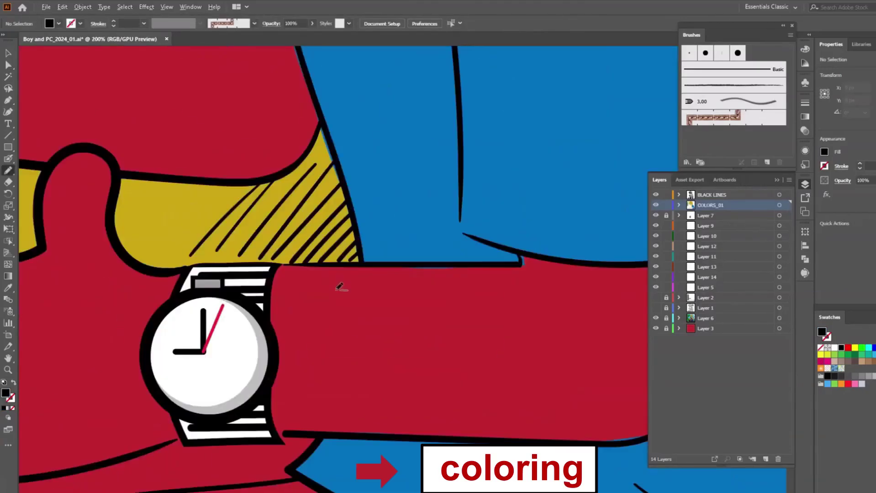
left_click_drag(276, 266, 272, 316)
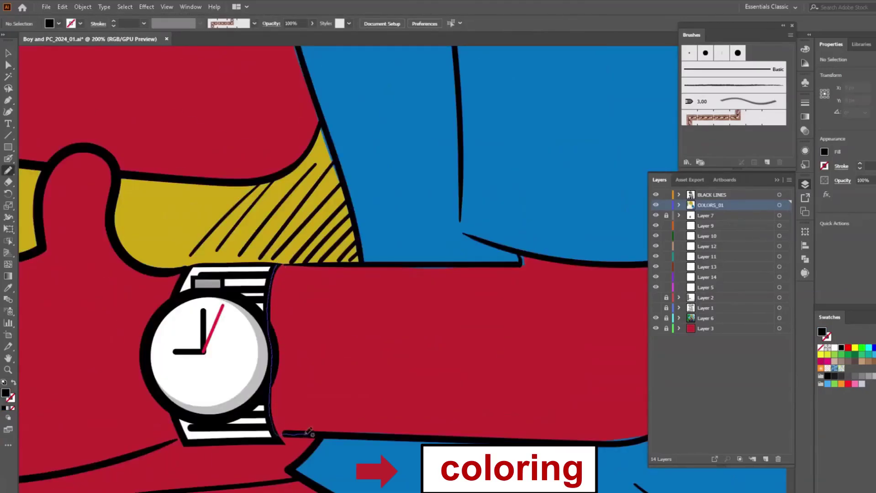
left_click_drag(308, 432, 379, 434)
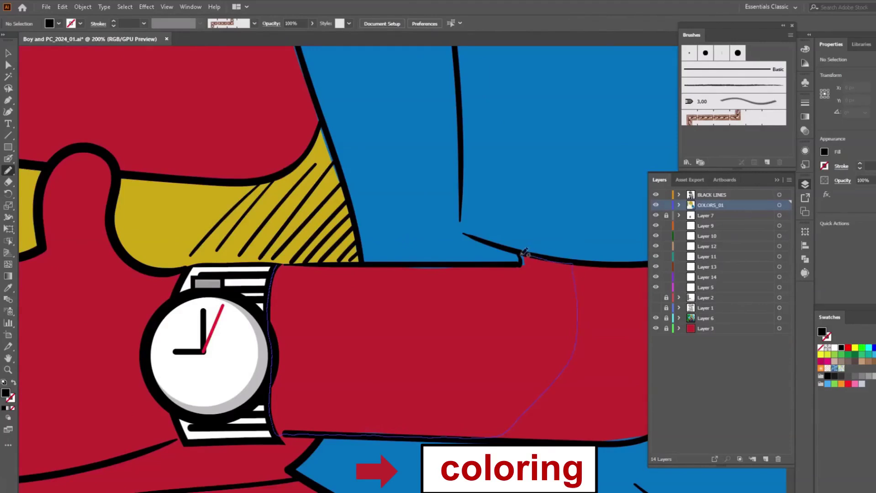
left_click_drag(321, 267, 321, 268)
key("i")
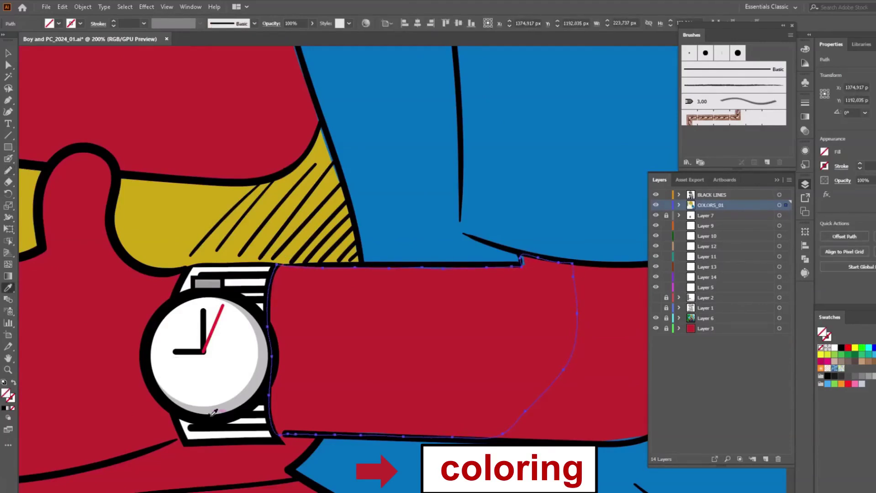
scroll(212, 379, "down", 2, "alt")
left_click(160, 56)
- Extend the yellow over the red cuff area and fill a traced fist shape with skin yellow
key("b")
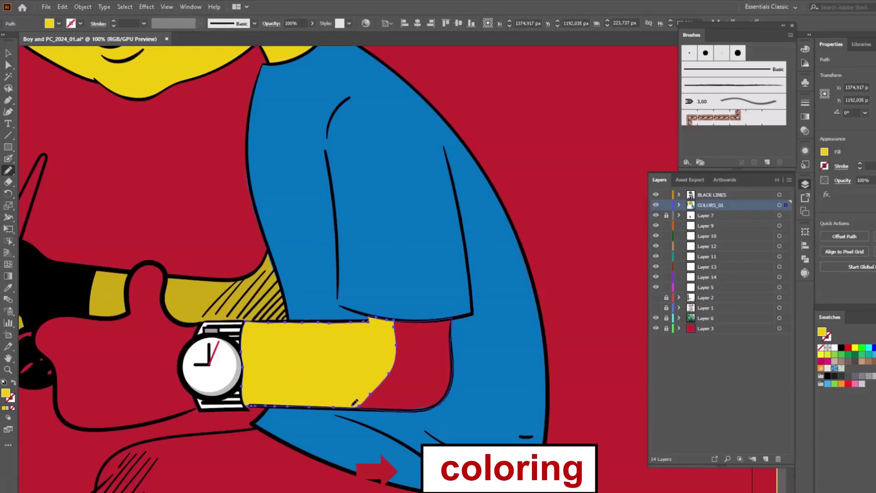
left_click_drag(386, 320, 445, 337)
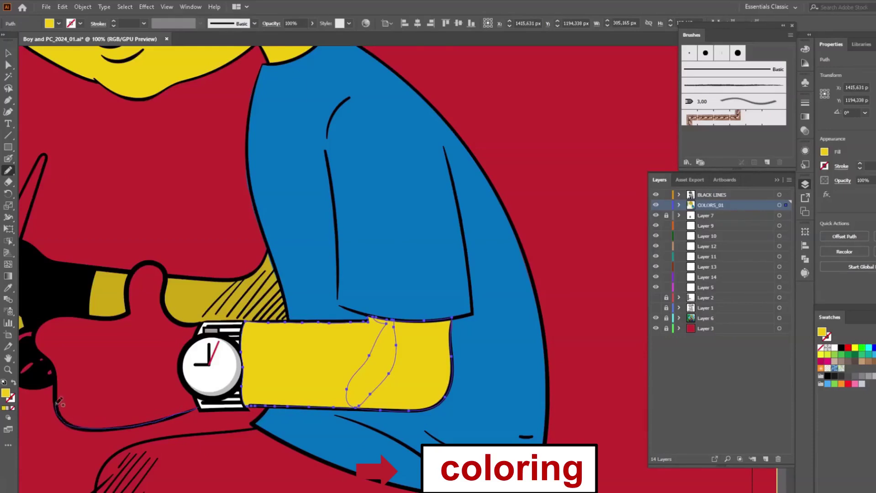
left_click_drag(199, 395, 198, 395)
key("i")
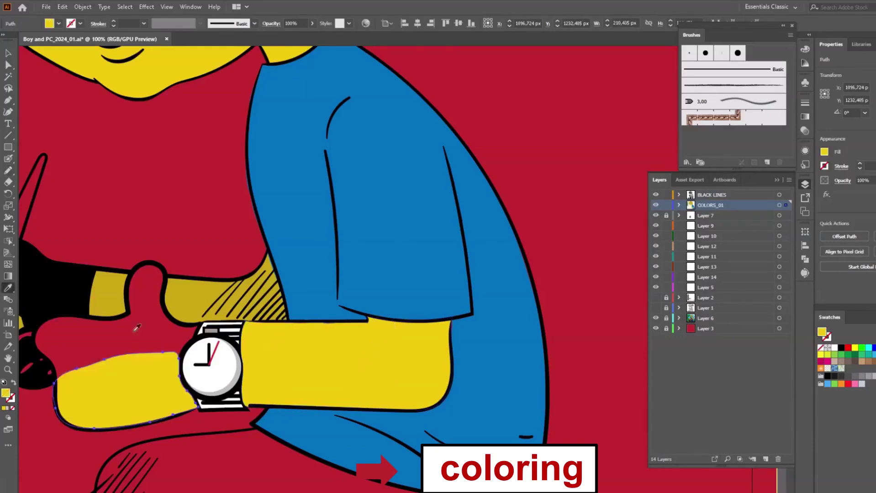
left_click(274, 365)
- Trace the hand's left and lower edges, fill it skin yellow, and select its point near the watch
key("b")
left_click_drag(52, 355, 59, 397)
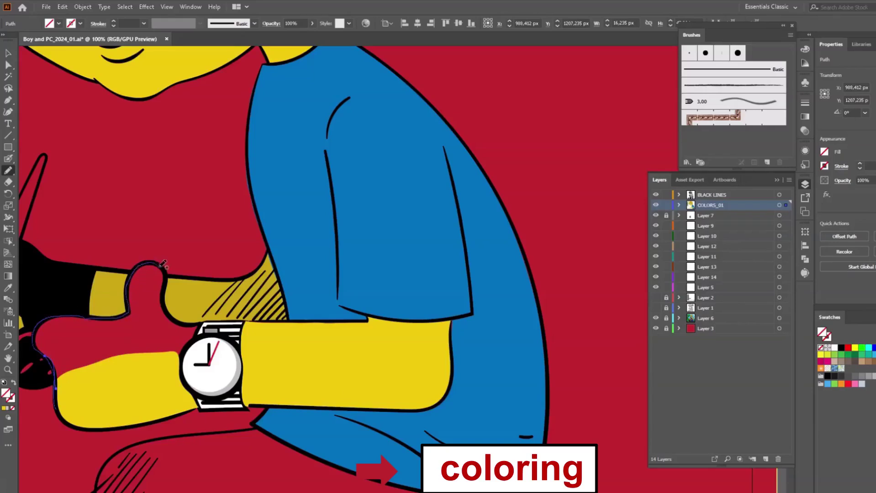
left_click_drag(201, 330, 57, 388)
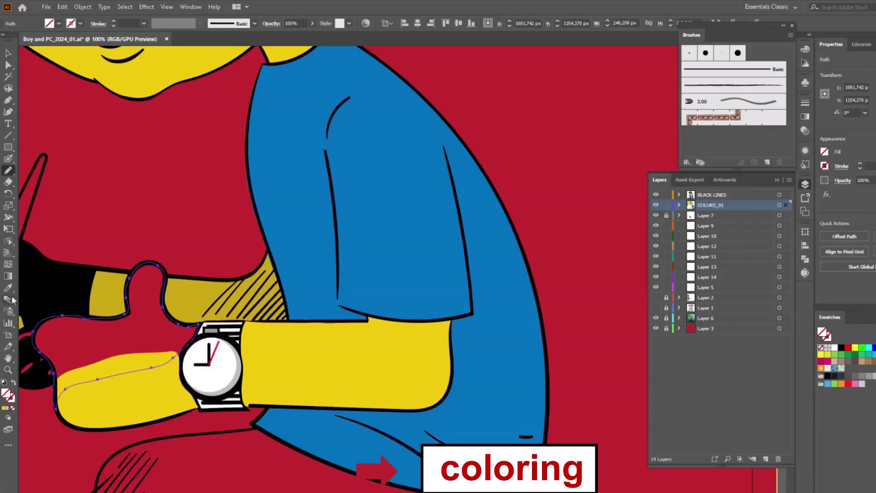
key("i")
left_click(114, 392)
key("a")
left_click(189, 336)
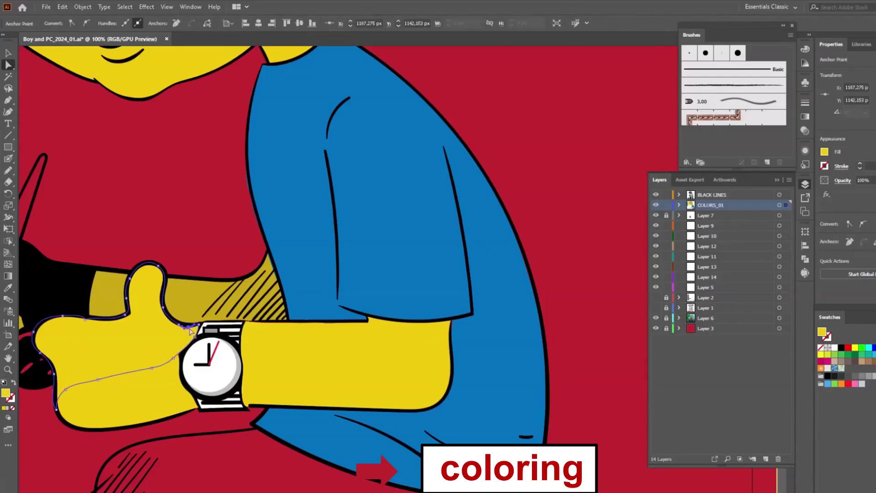
- Zoom in and drag the hand's edge and thumb-base anchors onto the black outline
scroll(200, 327, "up", 2)
scroll(200, 327, "up", 2)
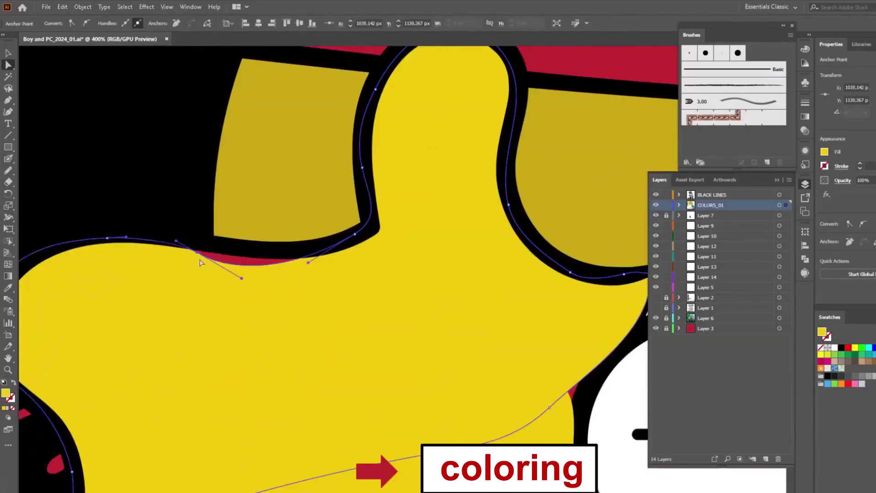
left_click_drag(200, 261, 203, 242)
left_click_drag(354, 239, 351, 245)
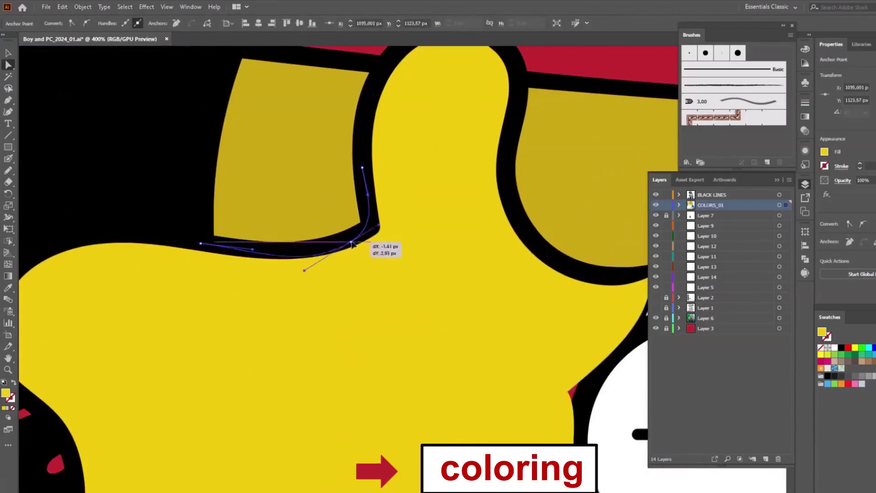
left_click(352, 245)
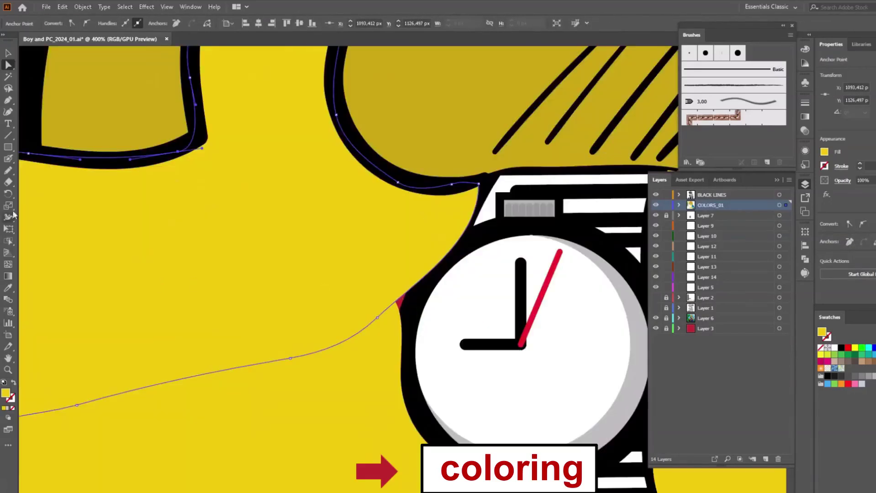
- Patch the red gap by the watch with a small yellow shape, then check the hand and forearm shapes
key("n")
mouse_move(404, 340)
left_mouse_down()
mouse_move(391, 230)
mouse_move(414, 310)
left_mouse_up()
key("i")
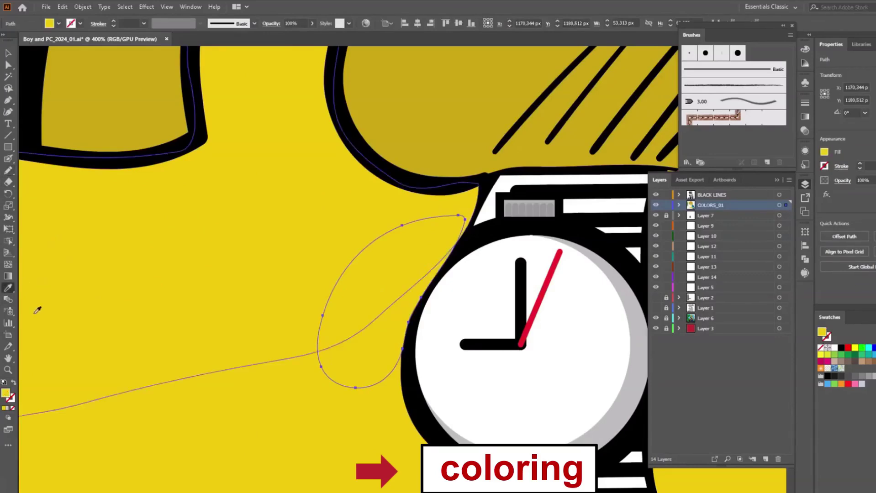
scroll(73, 310, "down", 5)
key("v")
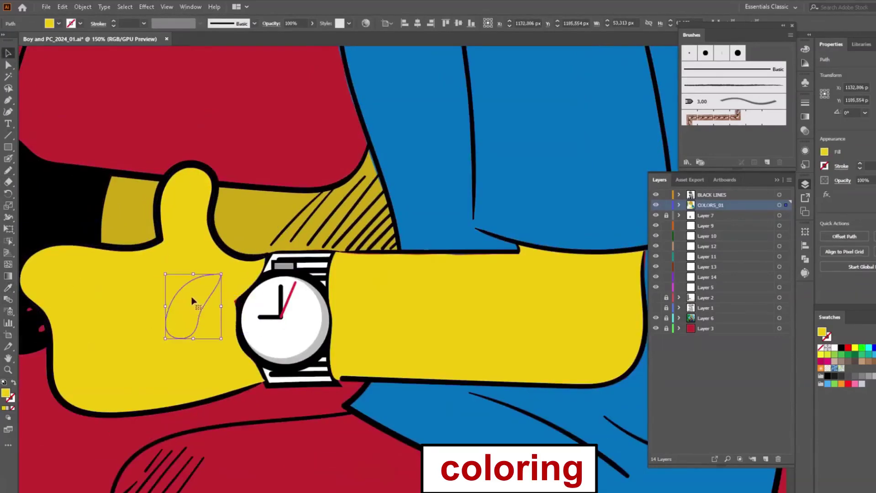
left_click(191, 300)
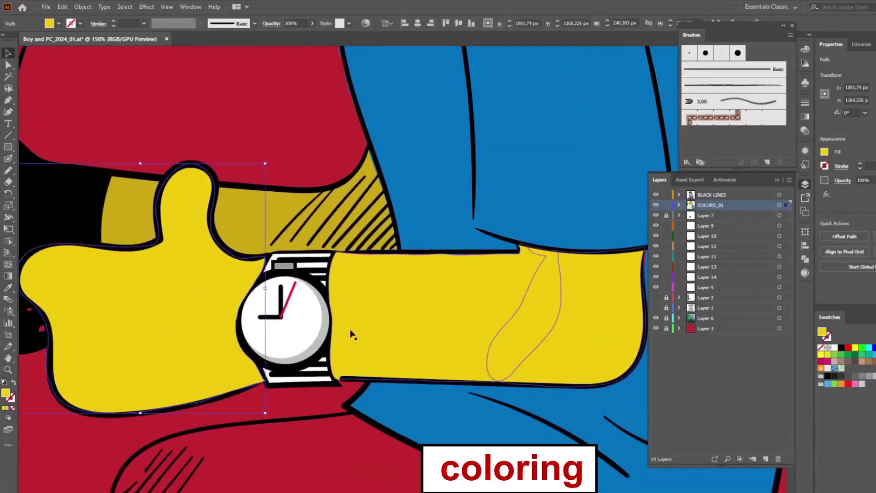
left_click(566, 347)
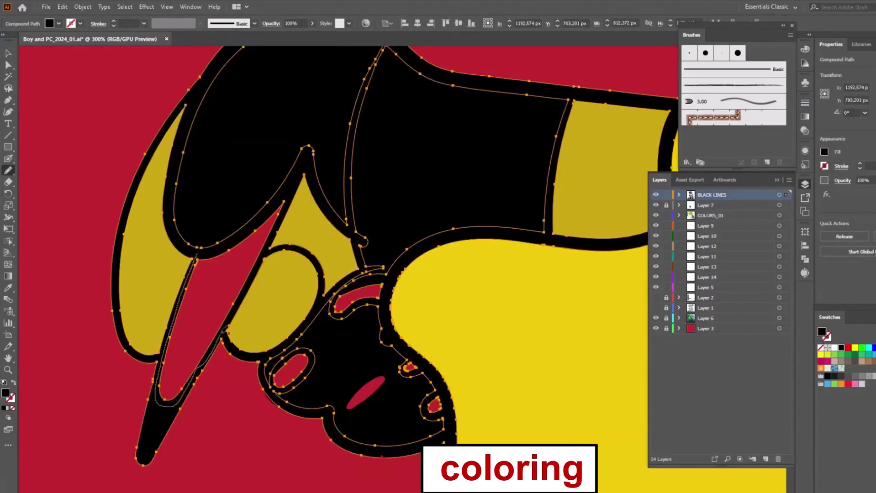
- Fill the red gap beside the pencil with a black closed shape
left_click_drag(289, 208, 197, 253)
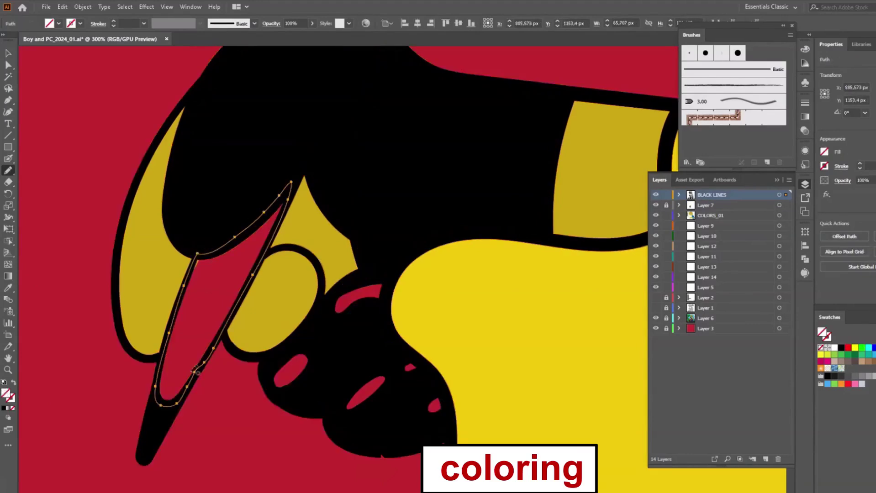
key("i")
left_click(8, 54)
left_click(90, 395)
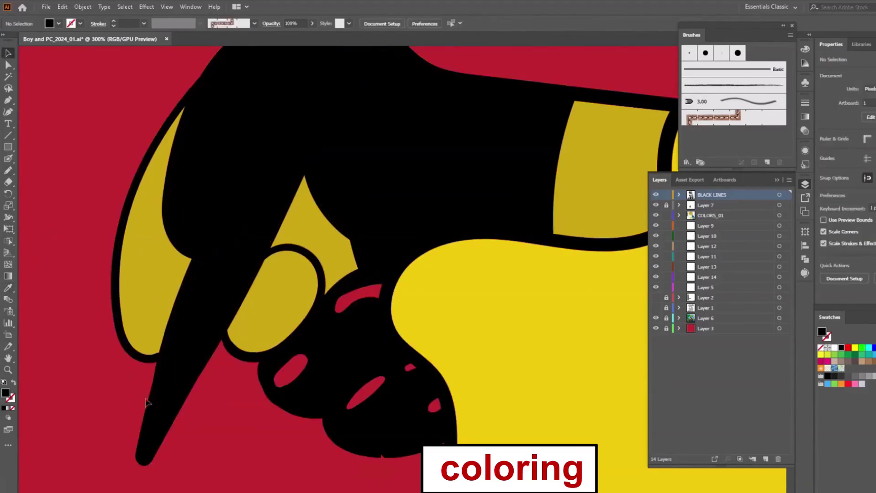
- Trace a closed shape around the red spots below the pencil and zoom out
left_click(7, 170)
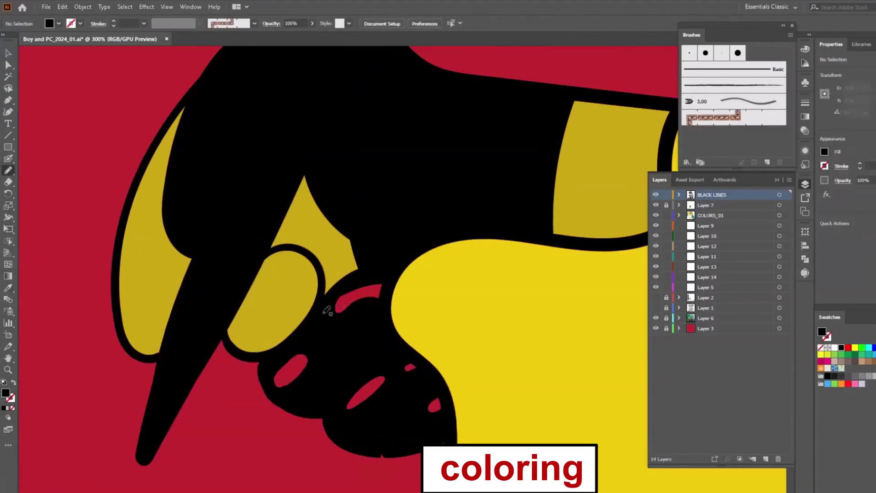
left_click_drag(316, 316, 421, 354)
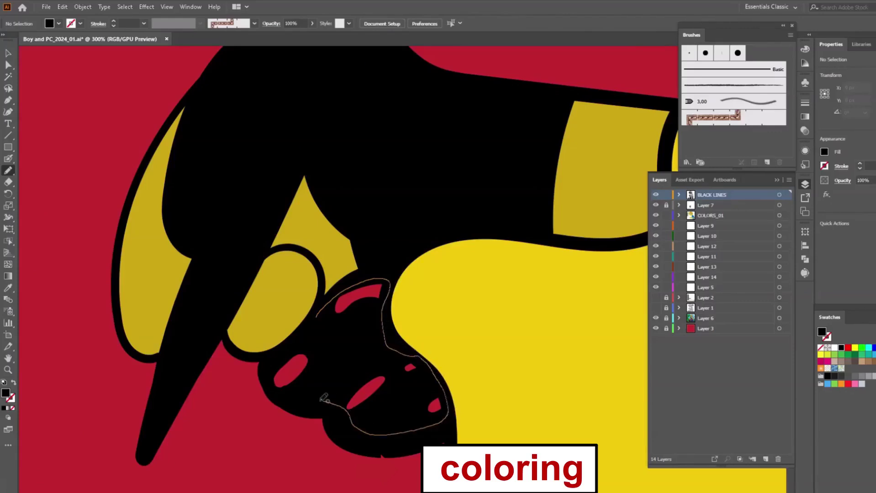
left_click_drag(451, 398, 317, 314)
key("ctrl+minus")
scroll(219, 358, "down", 4)
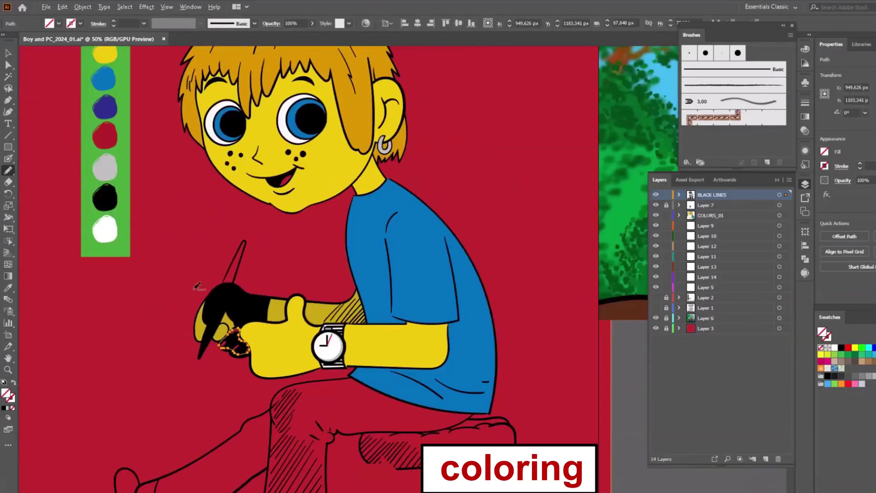
- Set the spot shape's fill to a dark grey chosen in the Color Picker
double_click(7, 394)
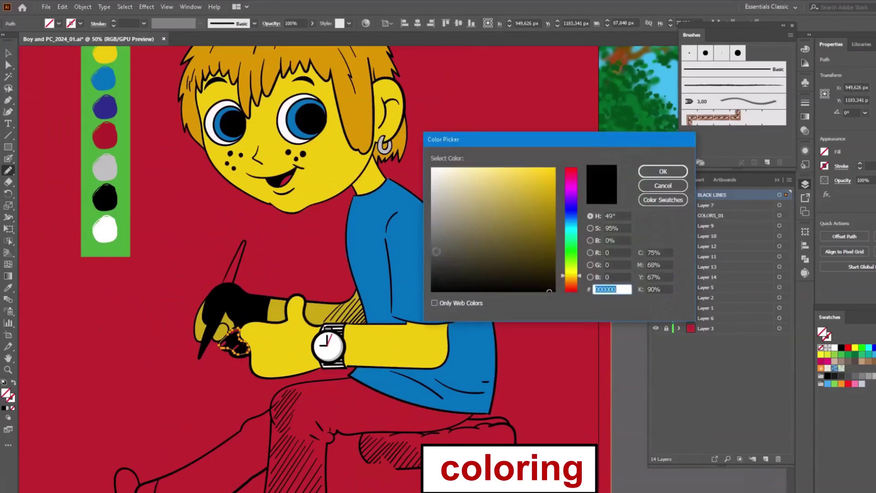
left_click(656, 172)
left_click(8, 53)
scroll(257, 360, "up", 2)
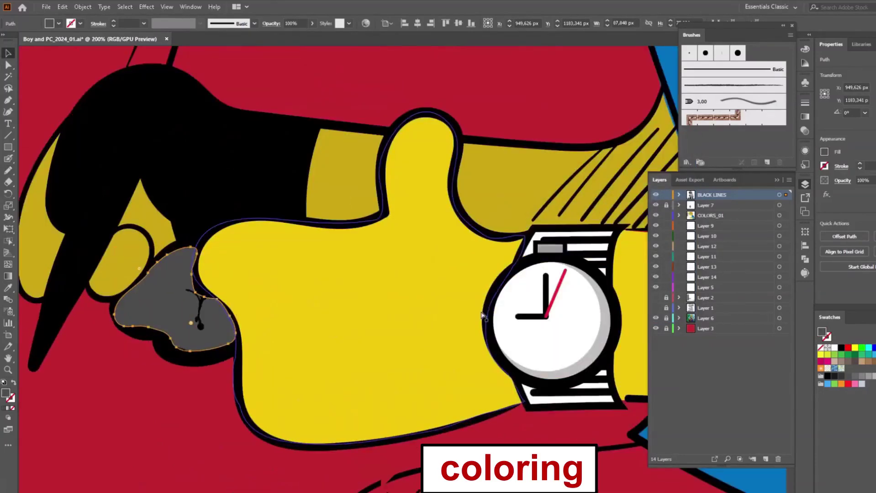